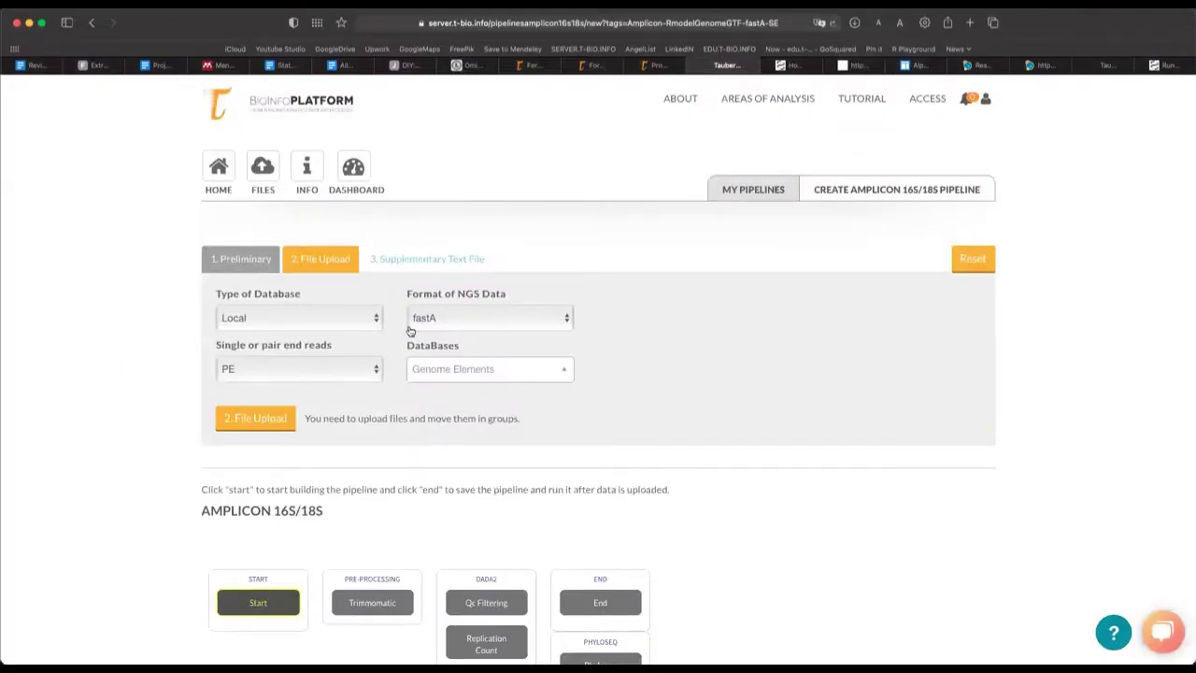
Step: List the Type of Database options, Local and UserUpload, for the amplicon pipeline
click(297, 321)
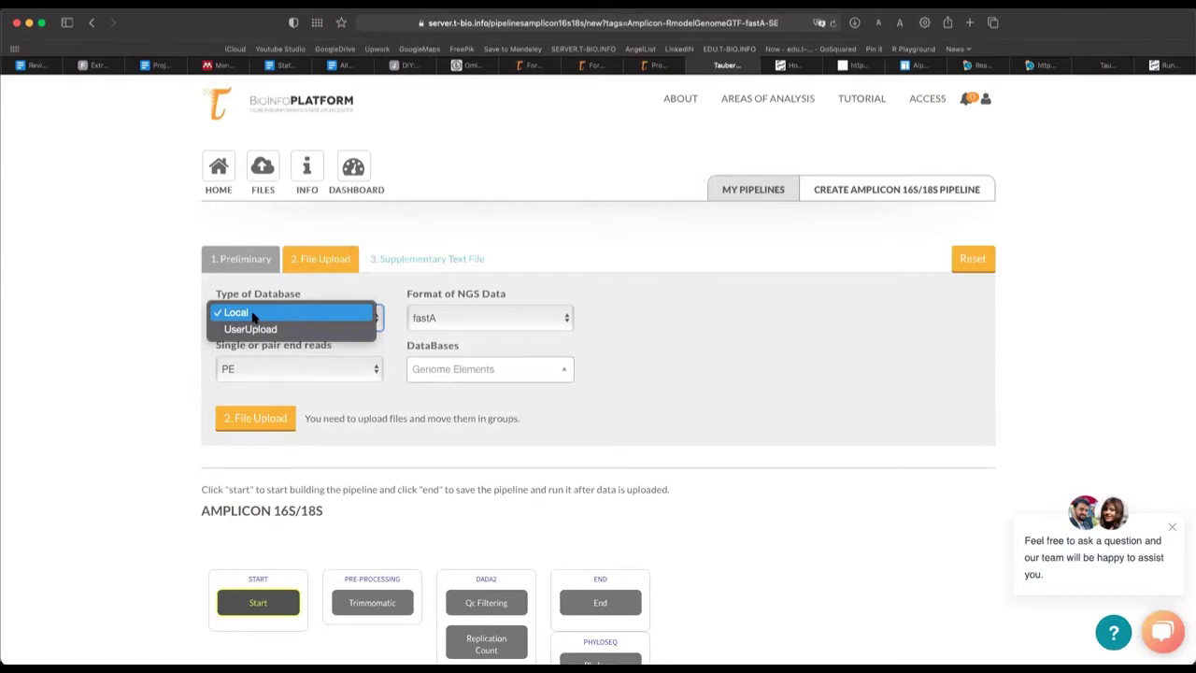
Step: Keep Local database and PE reads, select the Silva database, and set the NGS format to fastQ
click(252, 318)
click(455, 372)
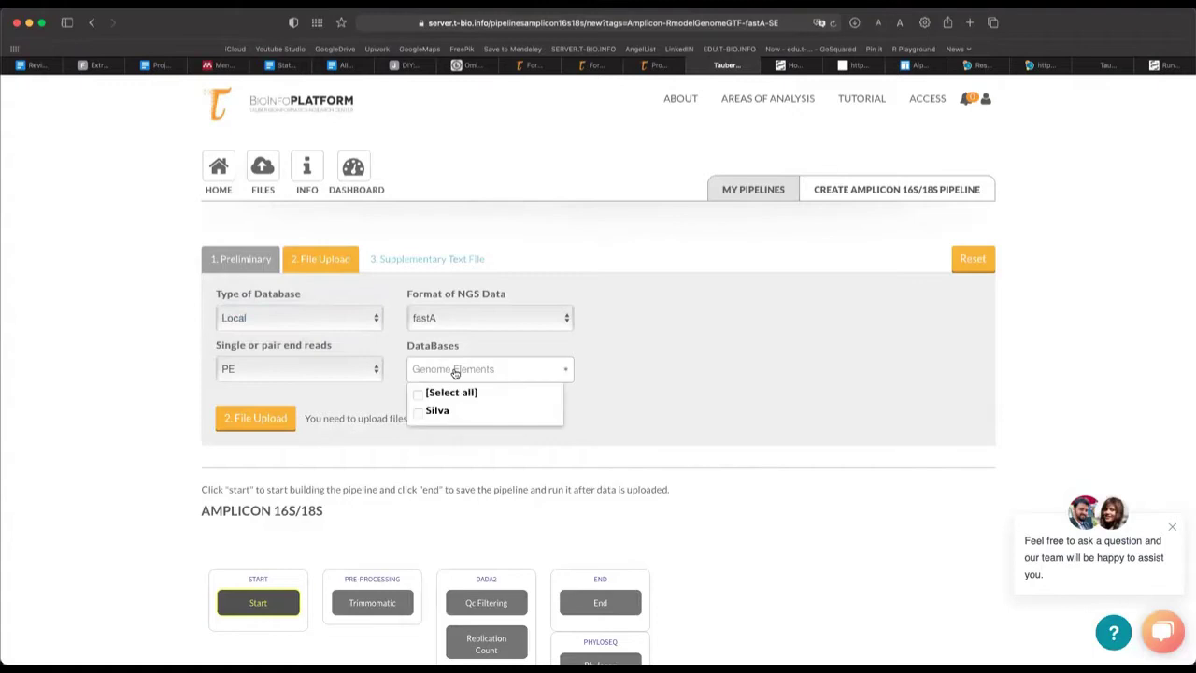
click(418, 413)
click(169, 431)
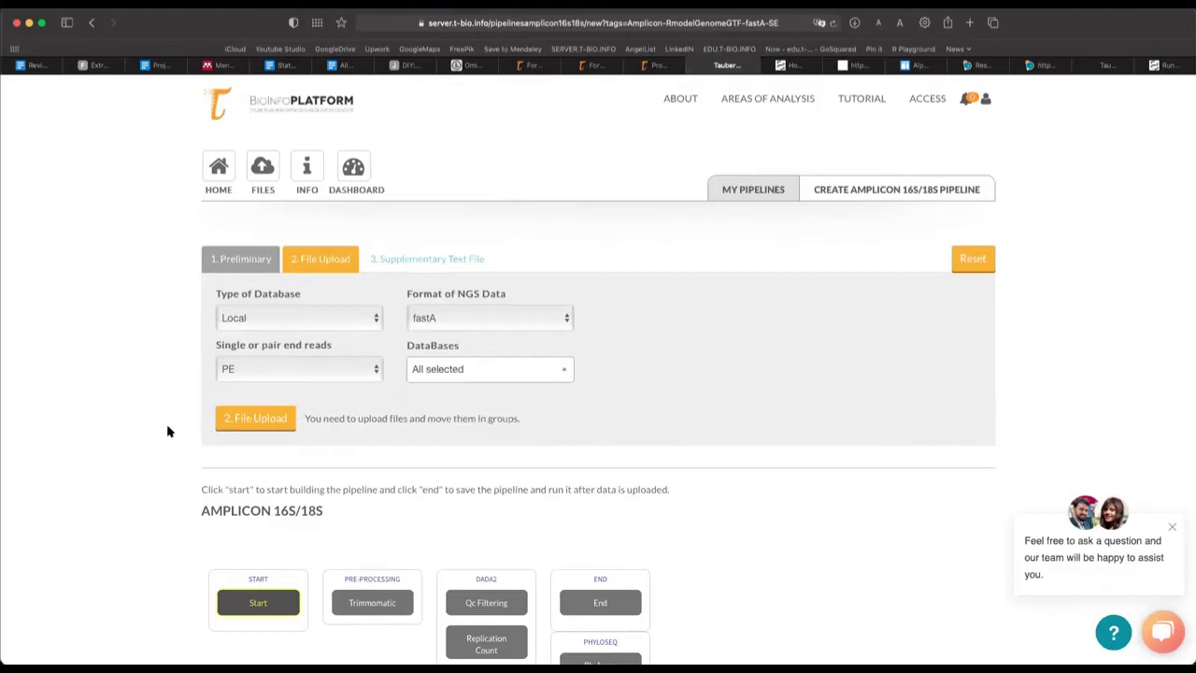
click(241, 374)
click(241, 364)
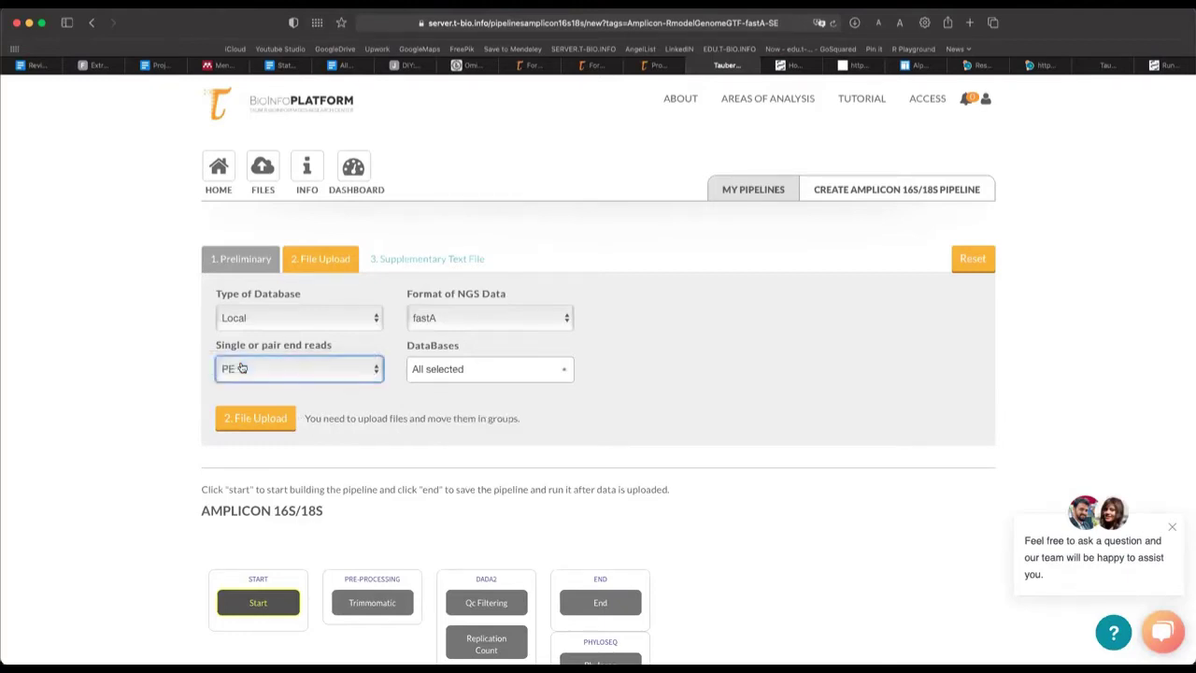
click(441, 324)
click(442, 330)
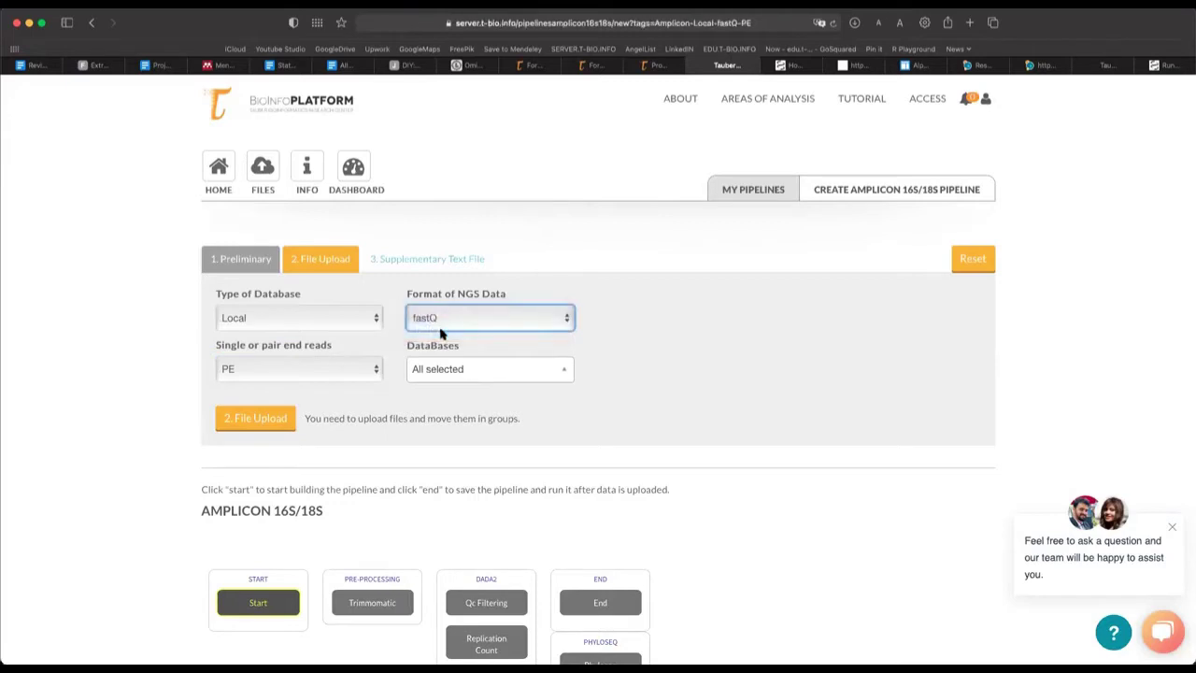
Step: Upload CHOW_HFD_fecal.svl from the DADA2 CHOW vs HFD folder in the File Upload step
click(267, 422)
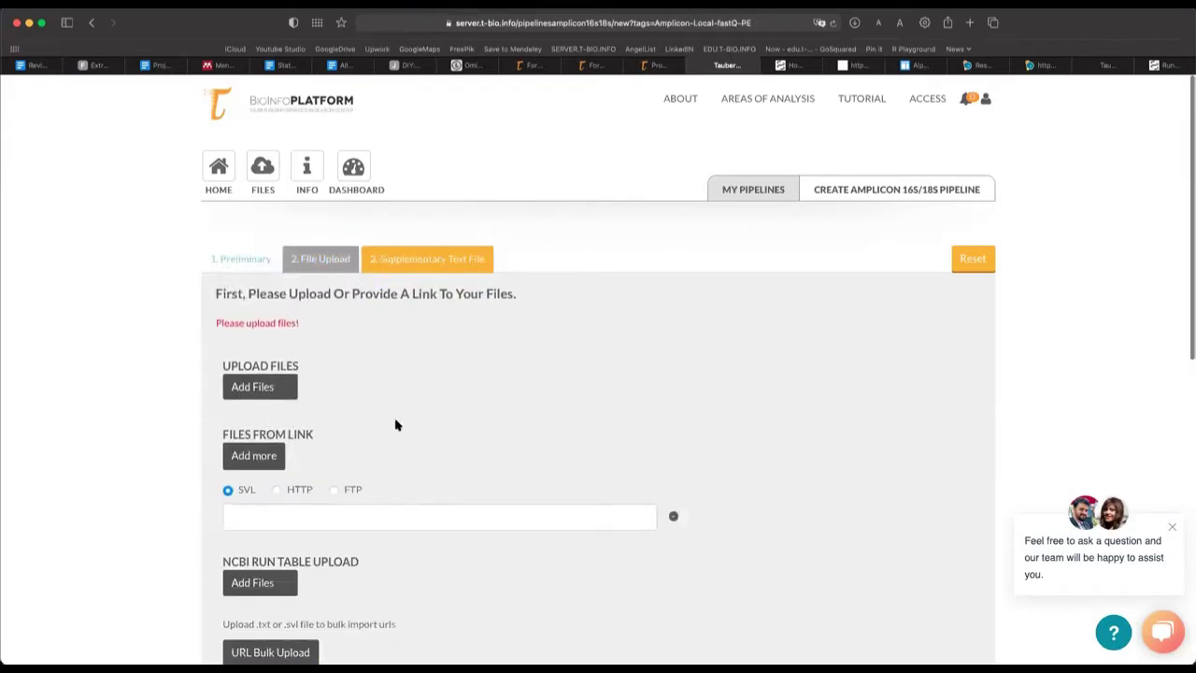
scroll(395, 425, down, 5)
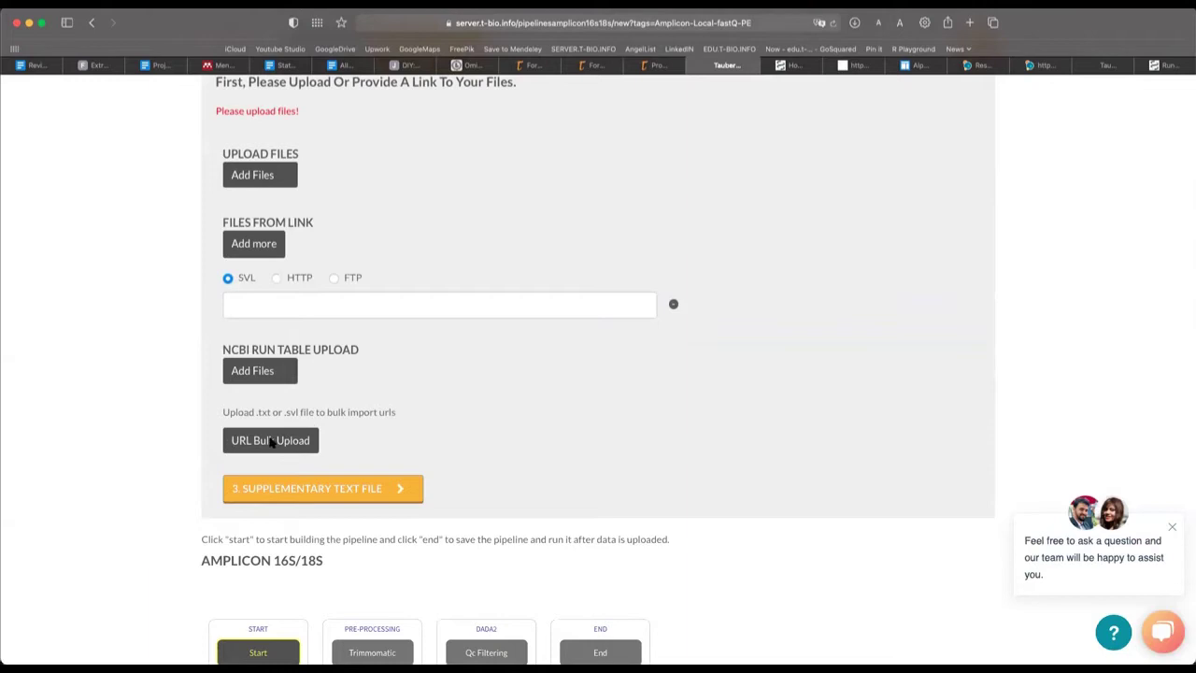
click(259, 443)
click(614, 231)
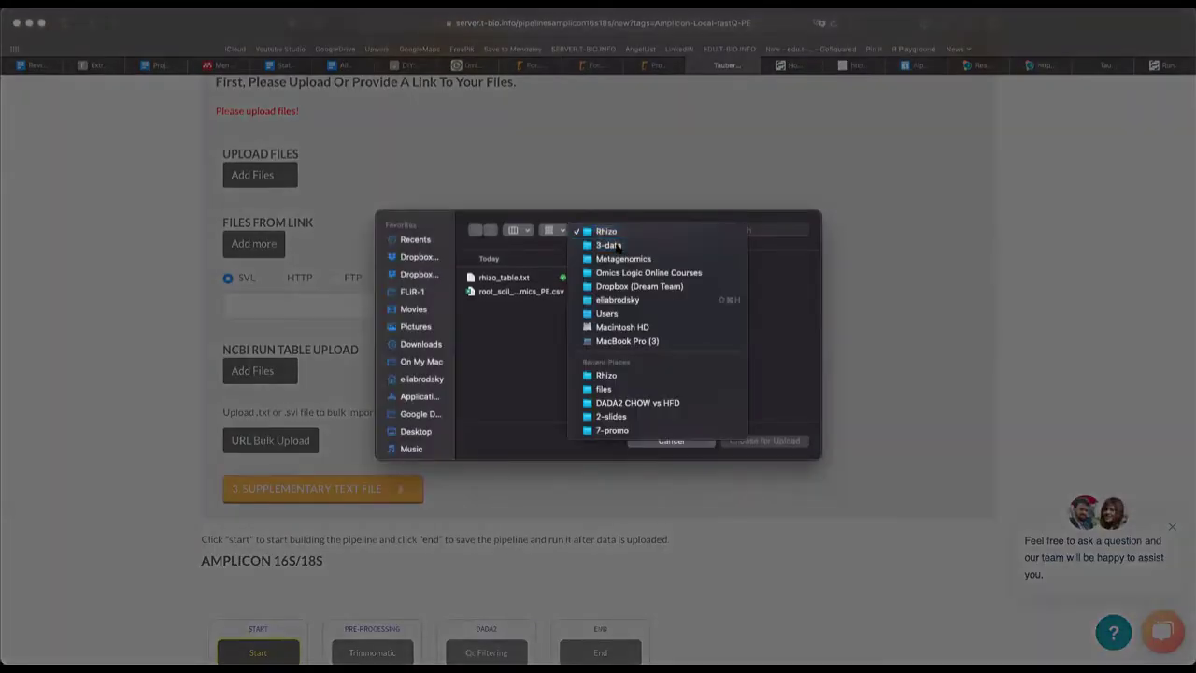
click(611, 245)
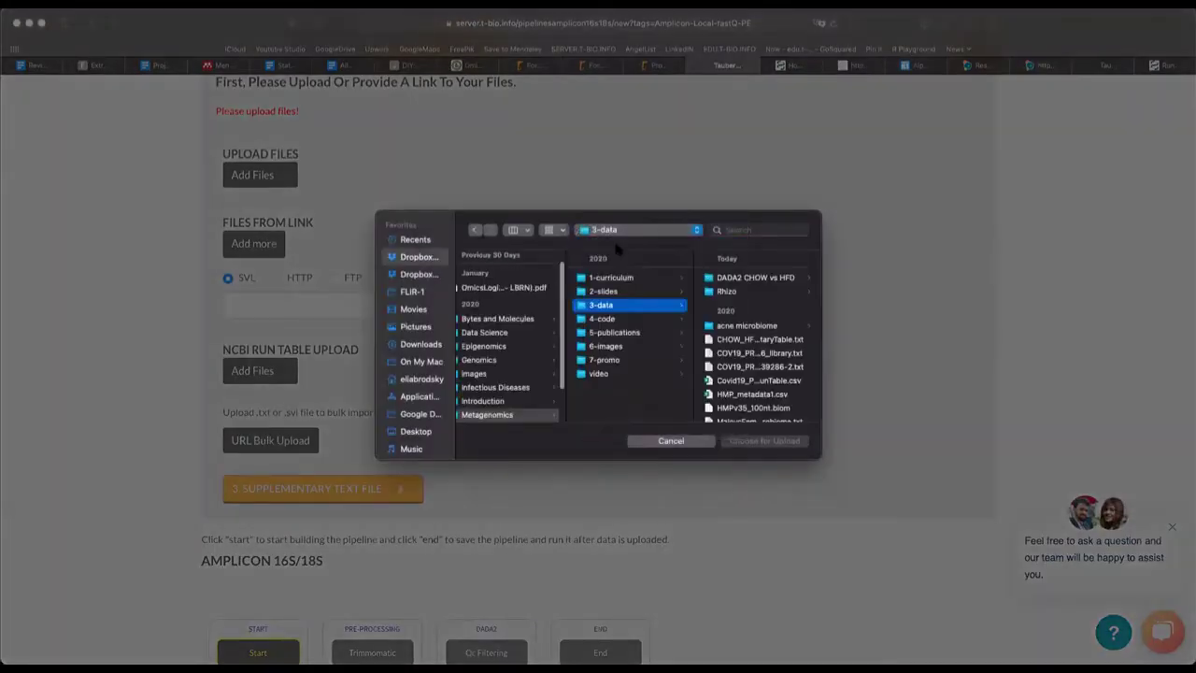
click(738, 281)
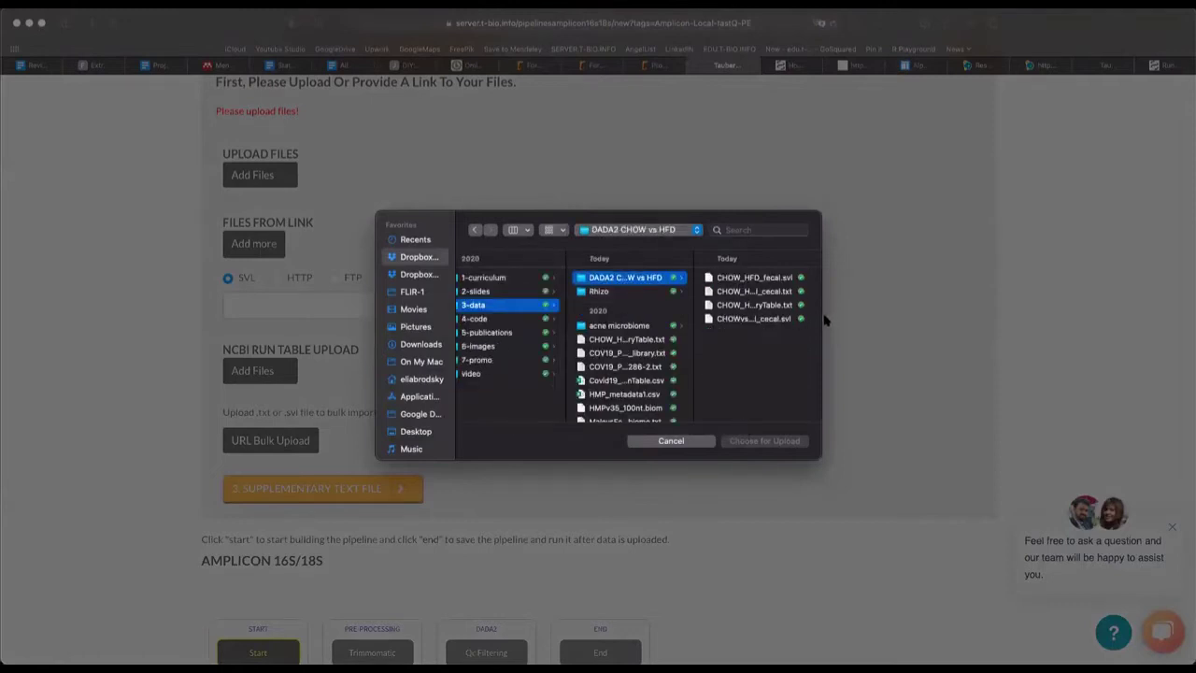
drag(825, 321, 1019, 333)
drag(904, 334, 984, 334)
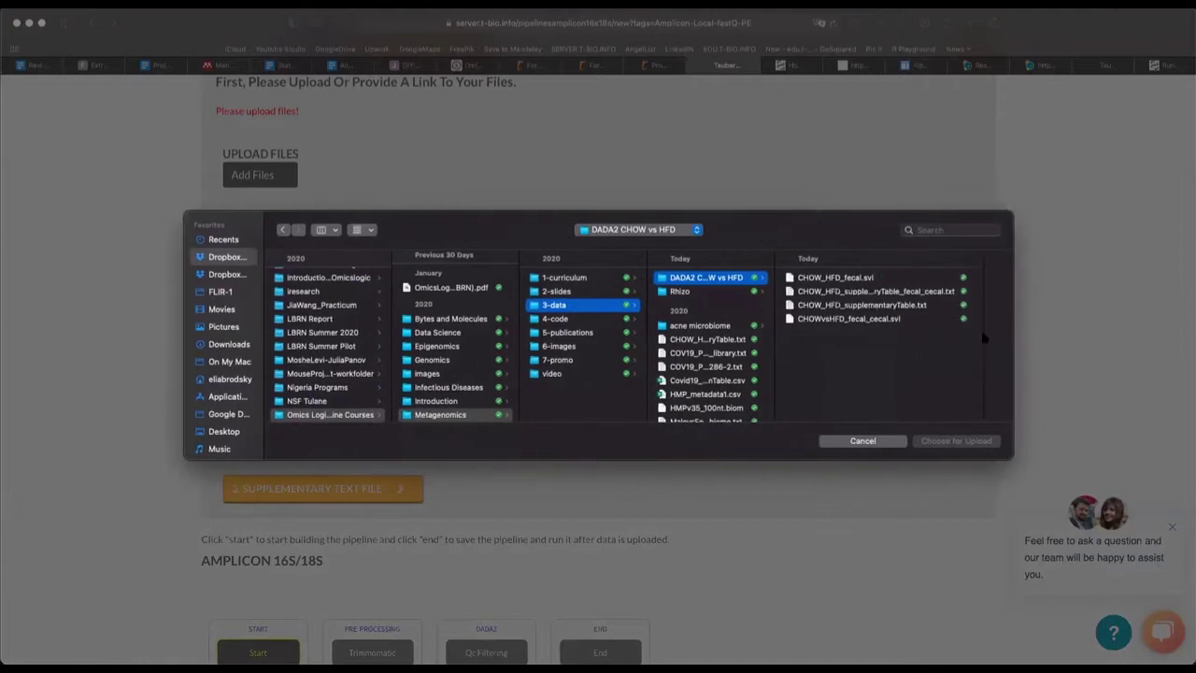
click(884, 279)
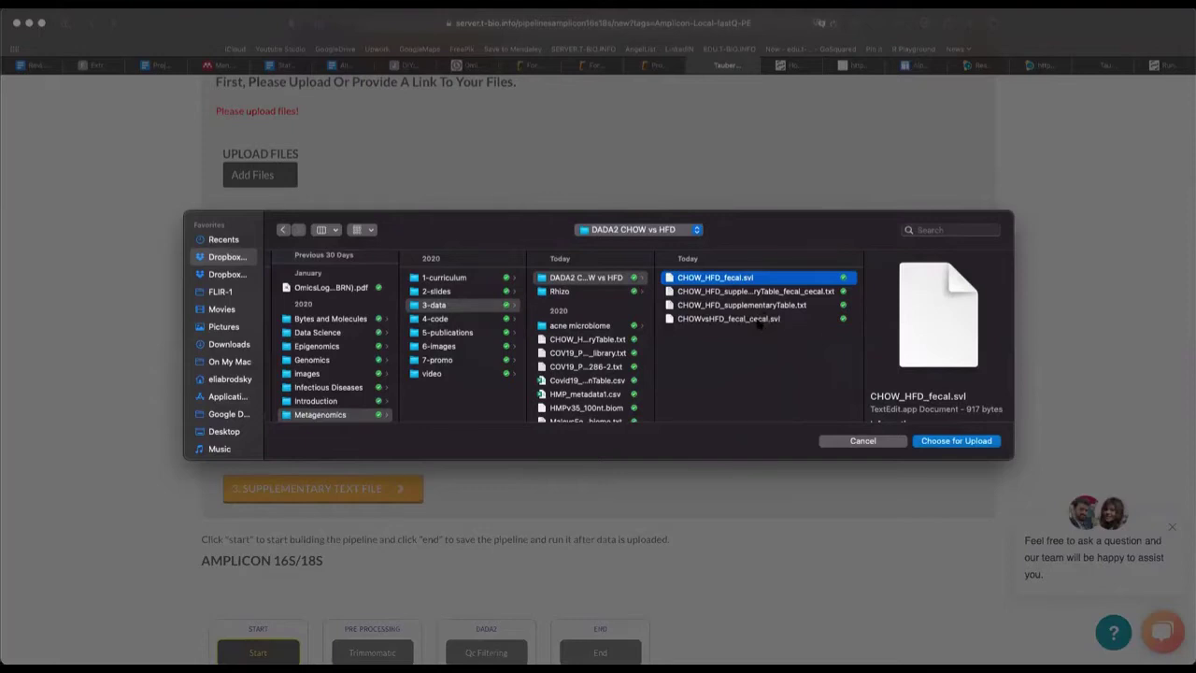
click(953, 440)
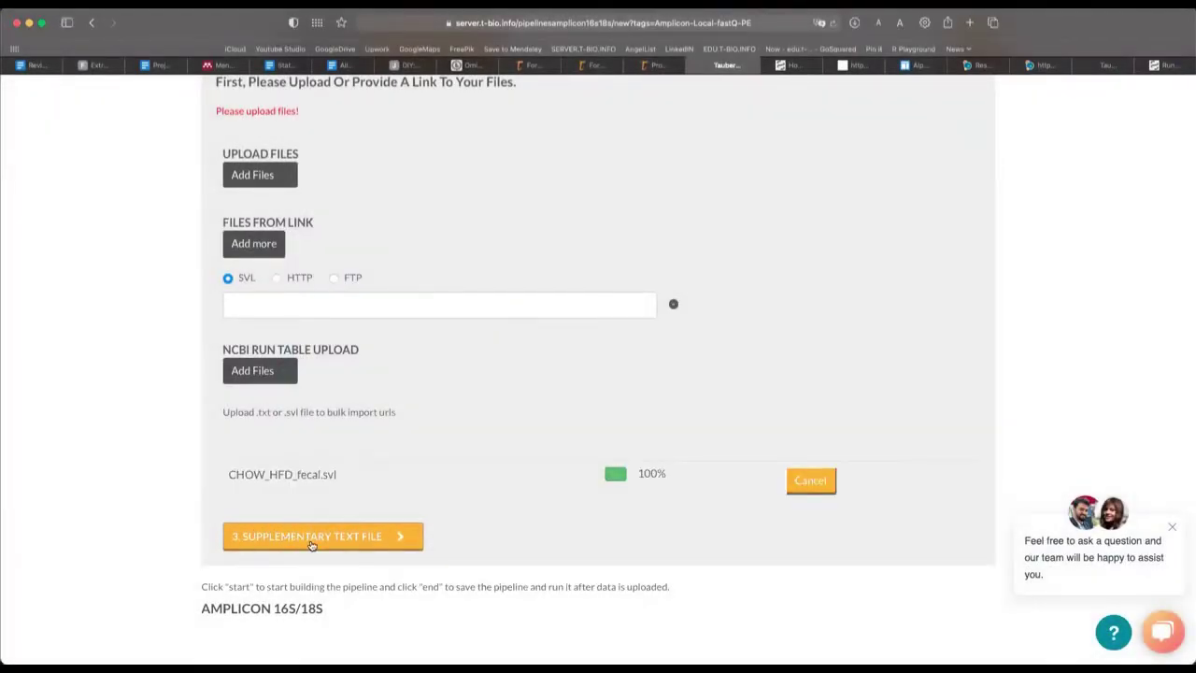
Step: Upload CHOW_HFD_supplementaryTable.txt in the Supplementary Text File step
click(311, 545)
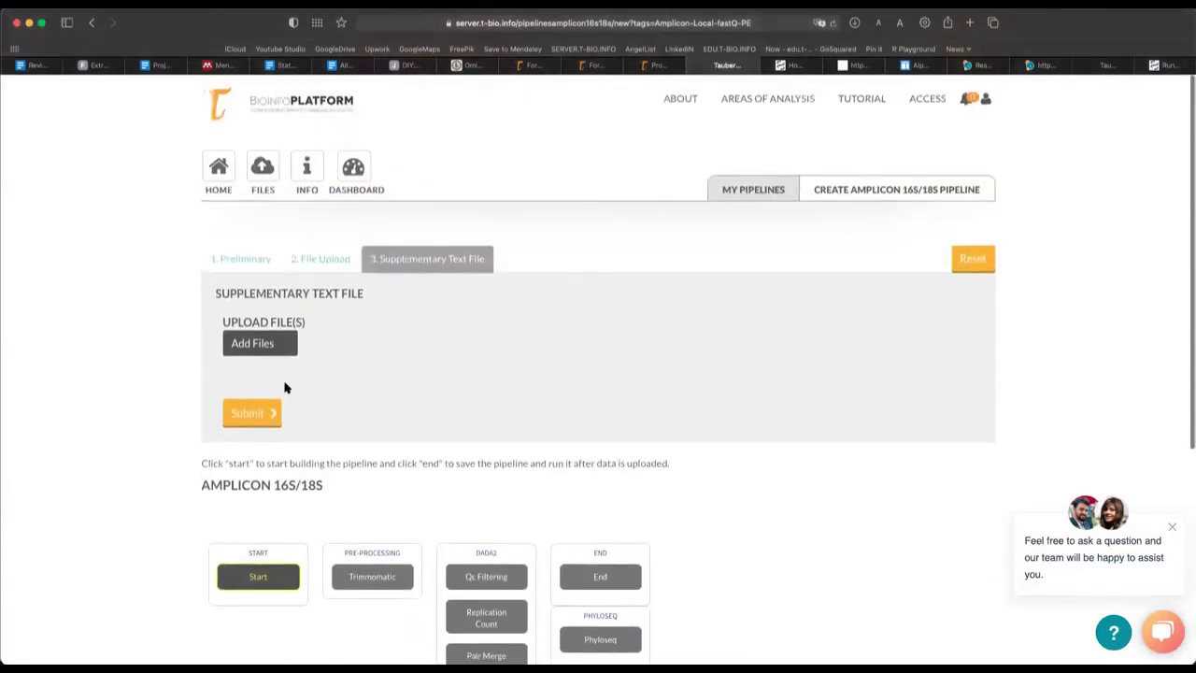
click(260, 346)
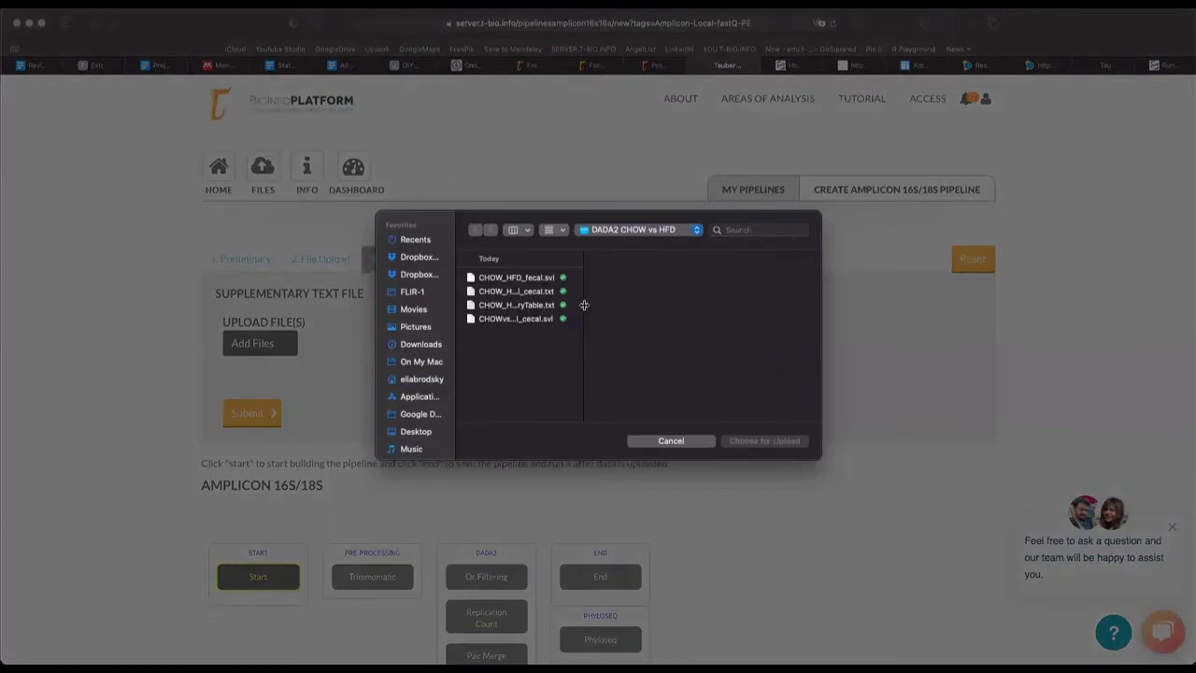
click(533, 306)
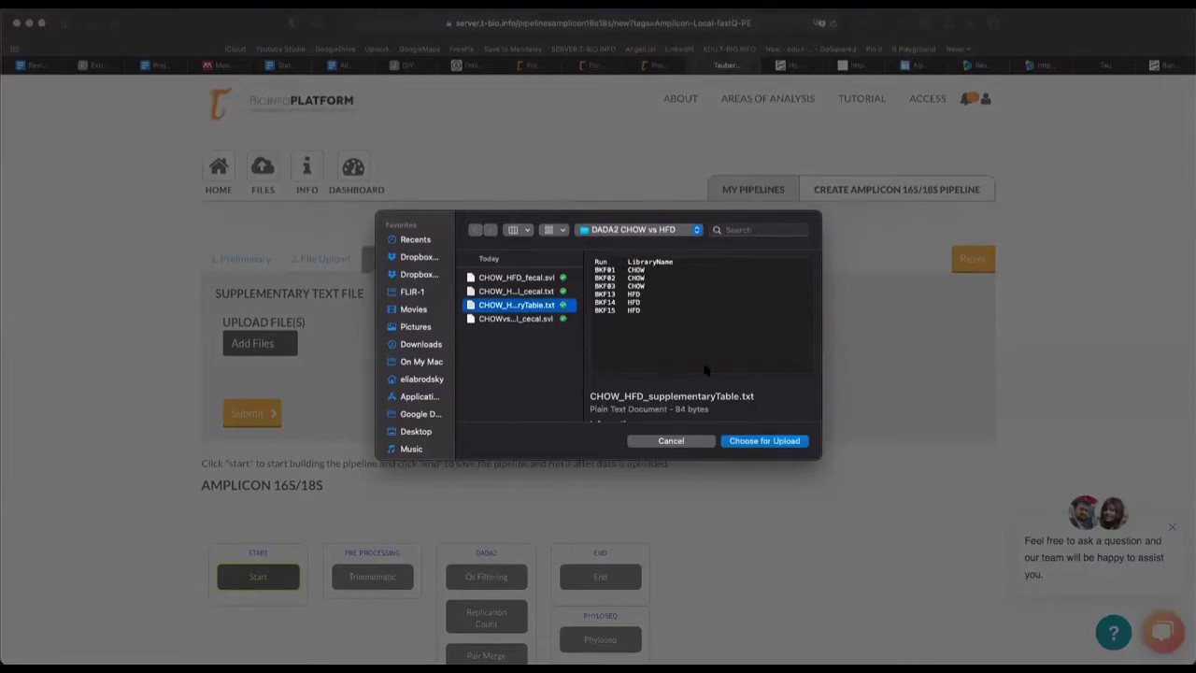
click(764, 440)
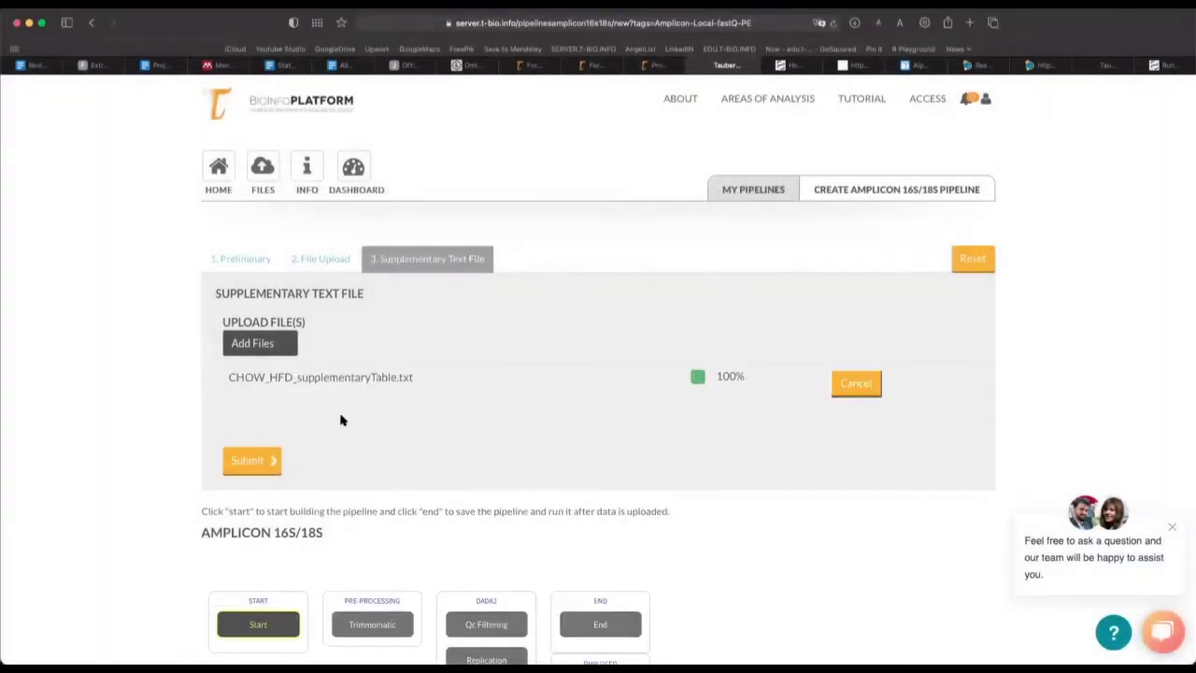
Step: Submit the uploads, begin at Start, and add Qc Filtering with lengths 270 and expected errors 2
click(250, 465)
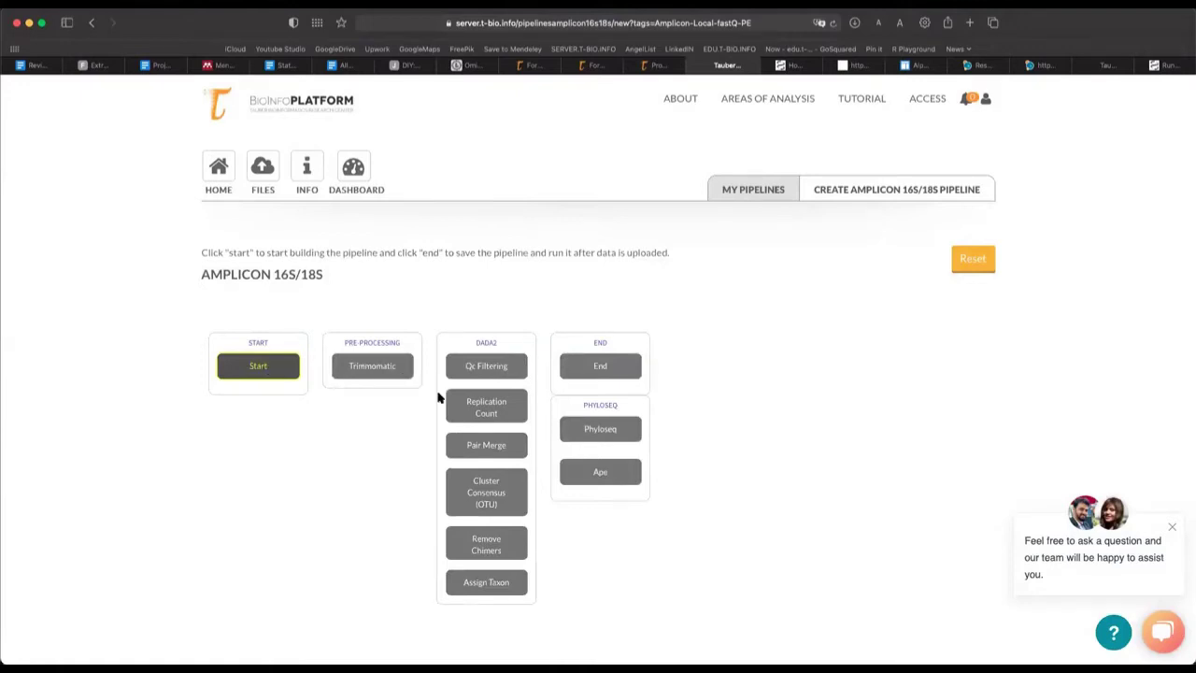
click(296, 366)
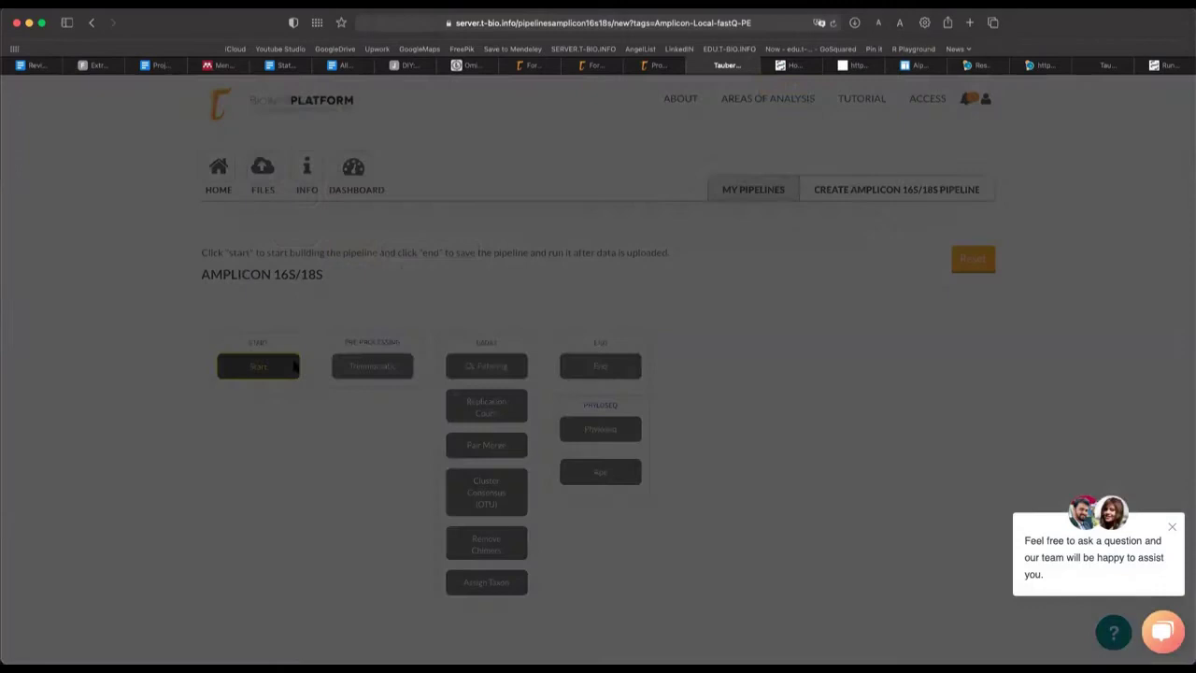
click(781, 228)
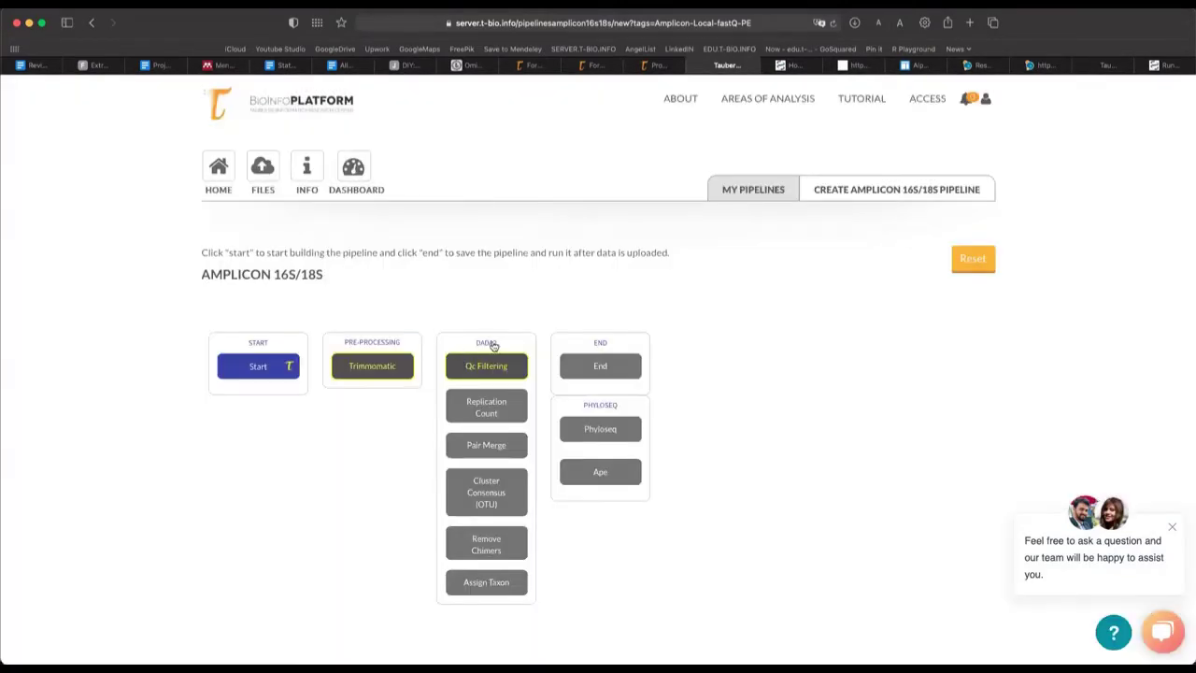
click(517, 366)
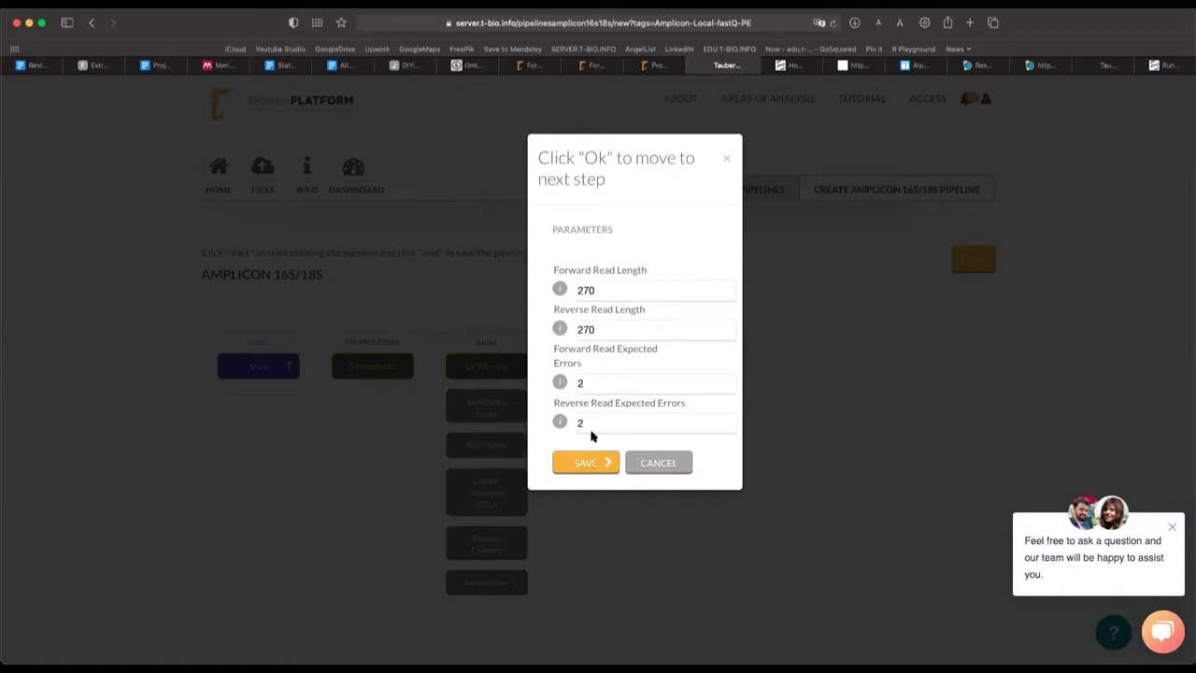
click(591, 462)
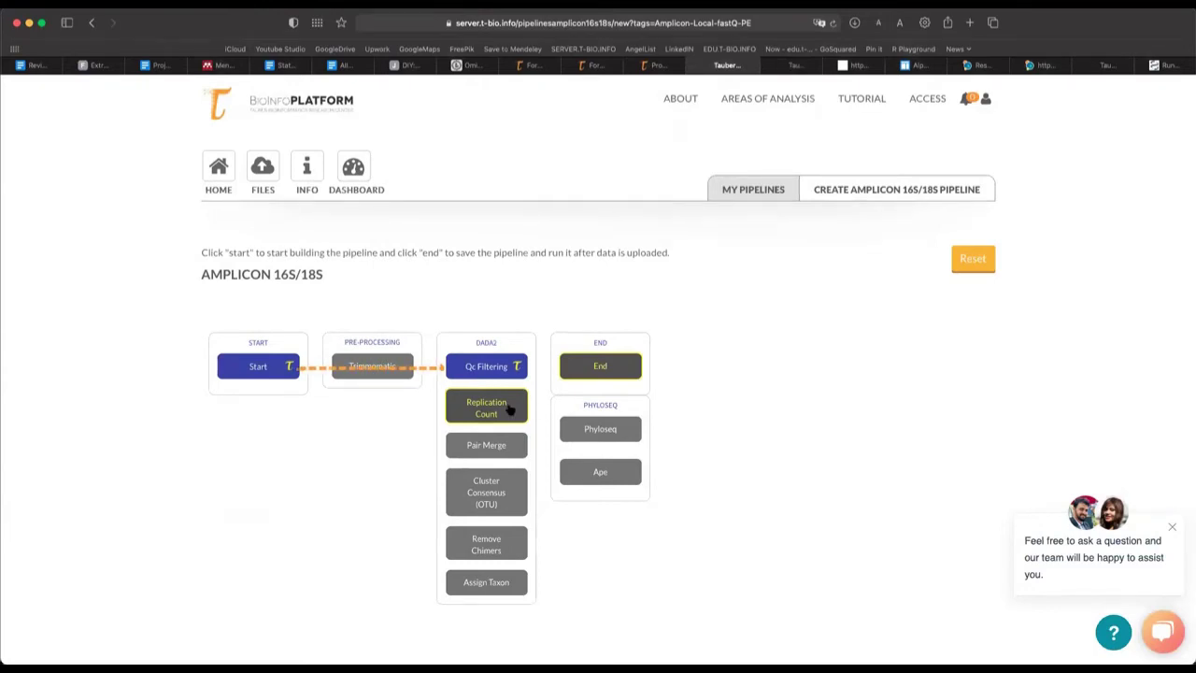
Step: Add the DADA2 Replication Count step after Qc Filtering and save it
click(510, 409)
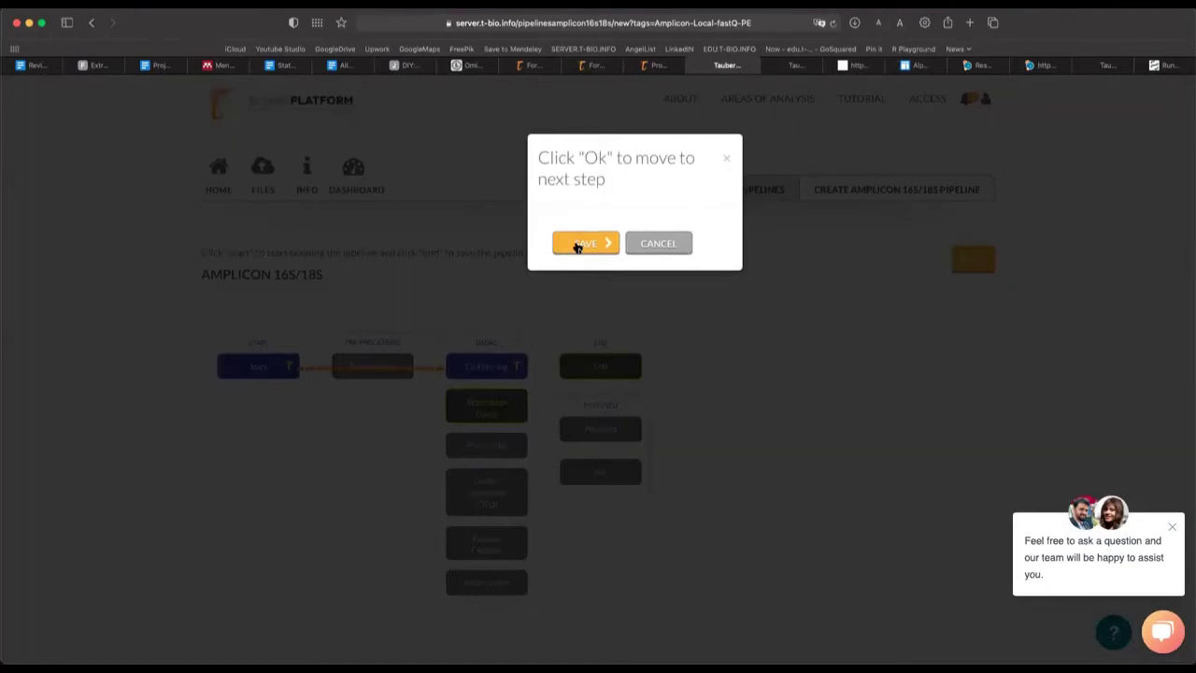
click(583, 244)
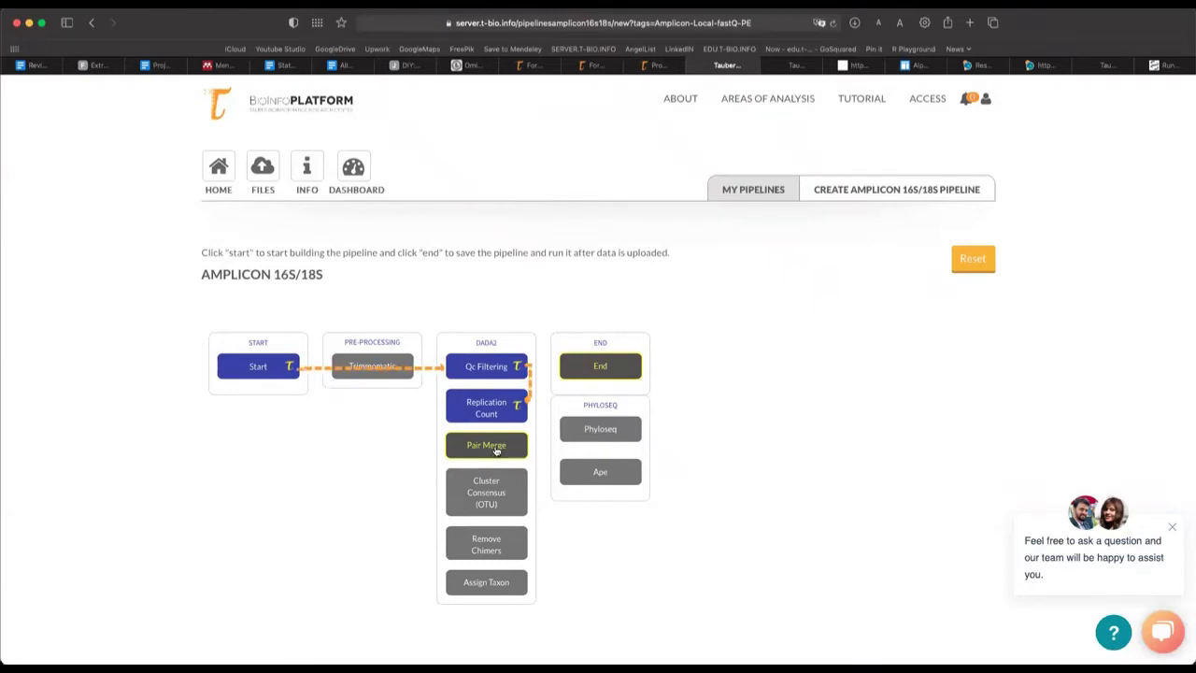
Step: Add Pair Merge with minimum overlap 12 and maximum mismatch 0
click(496, 449)
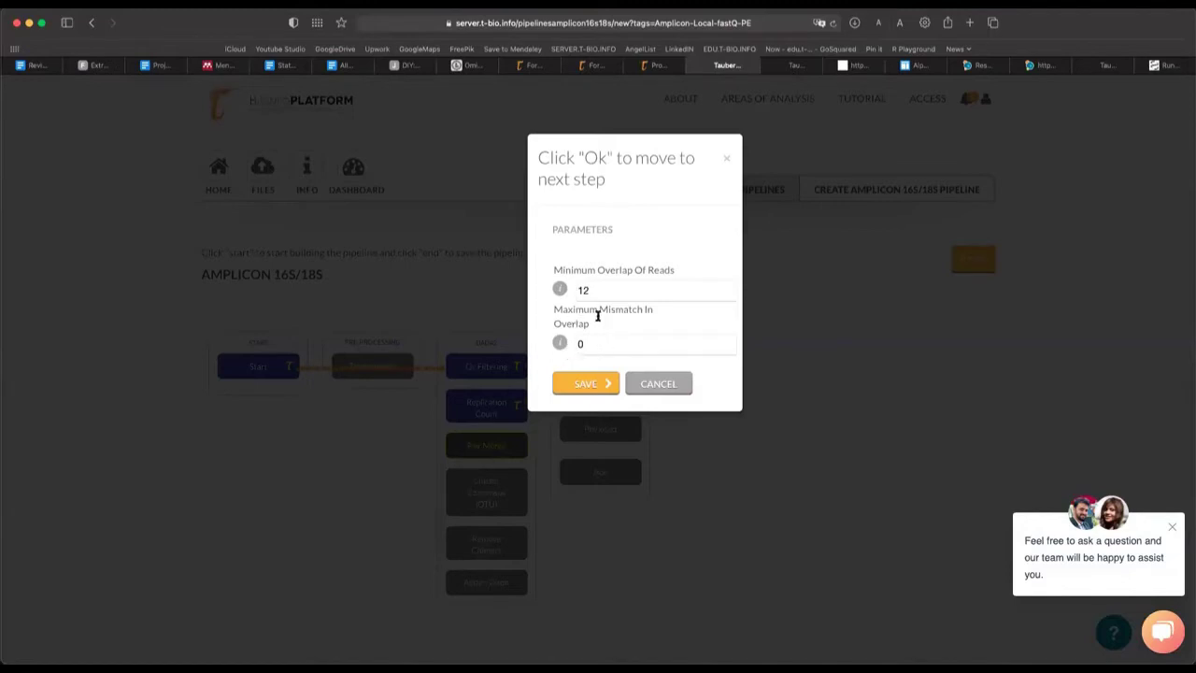
click(586, 383)
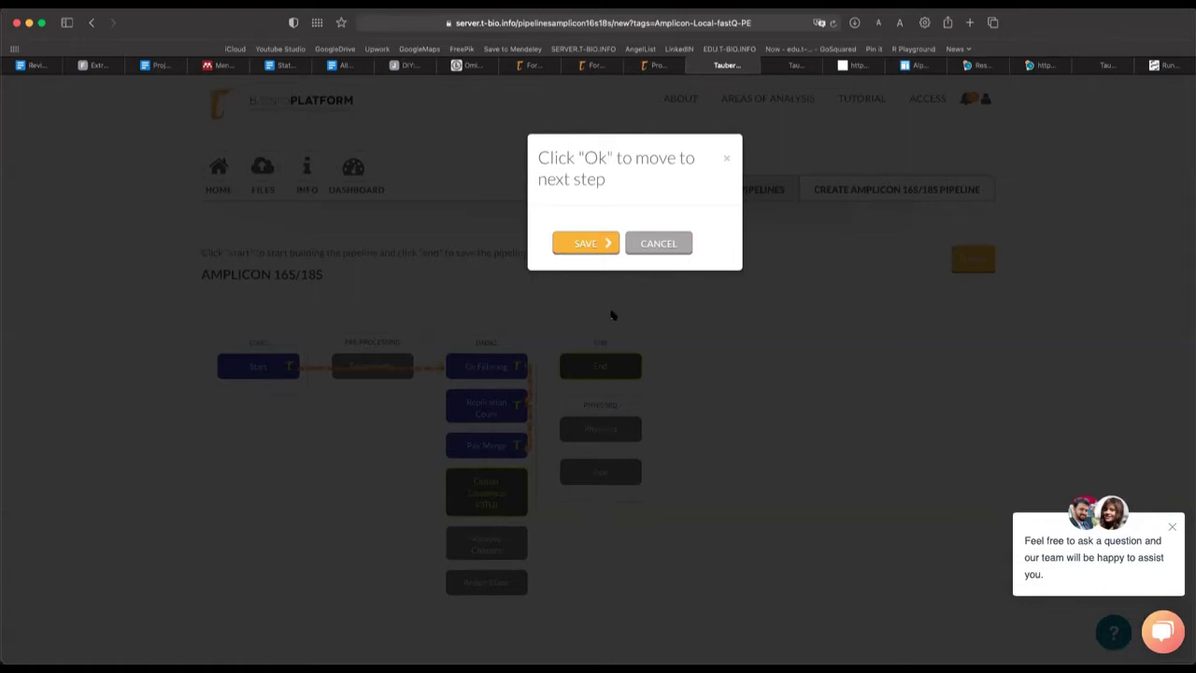
Step: Save Cluster Consensus (OTU), then add and save Remove Chimers and Assign Taxon
click(580, 244)
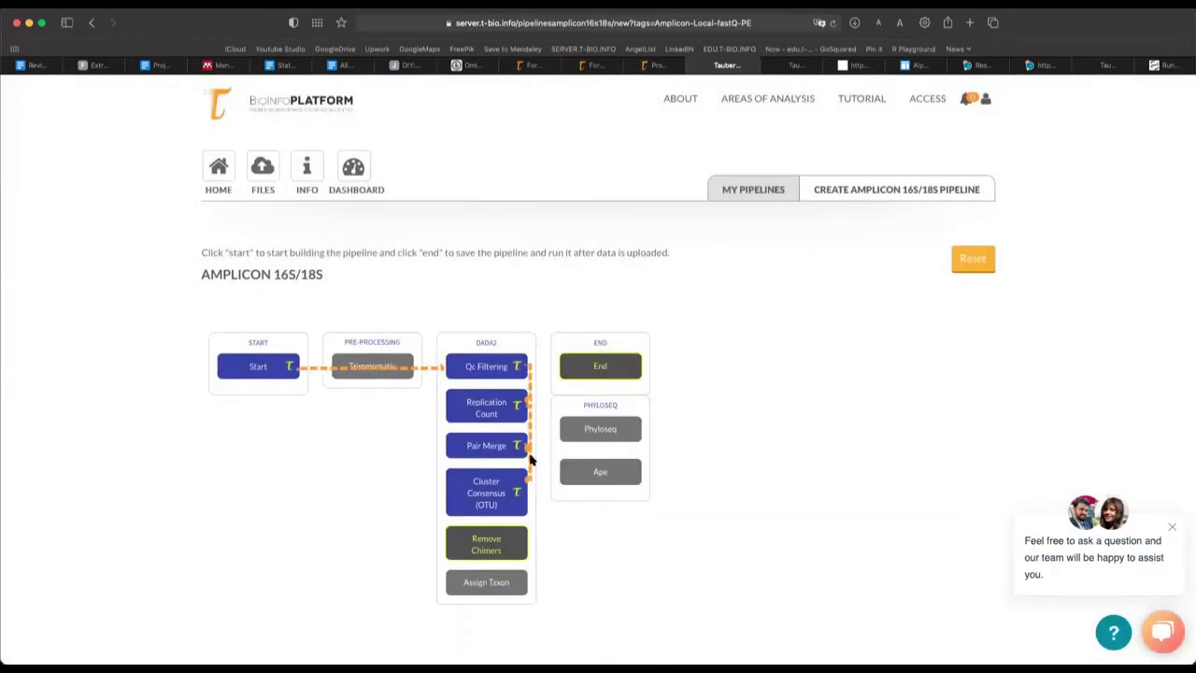
click(510, 556)
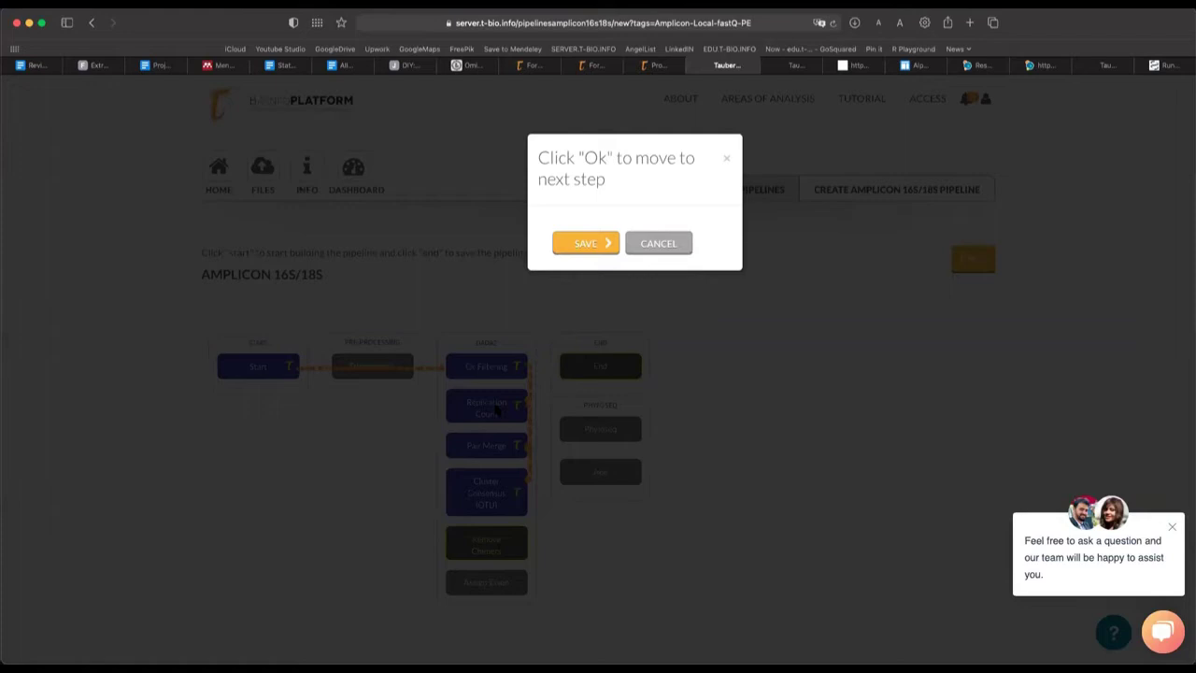
click(571, 243)
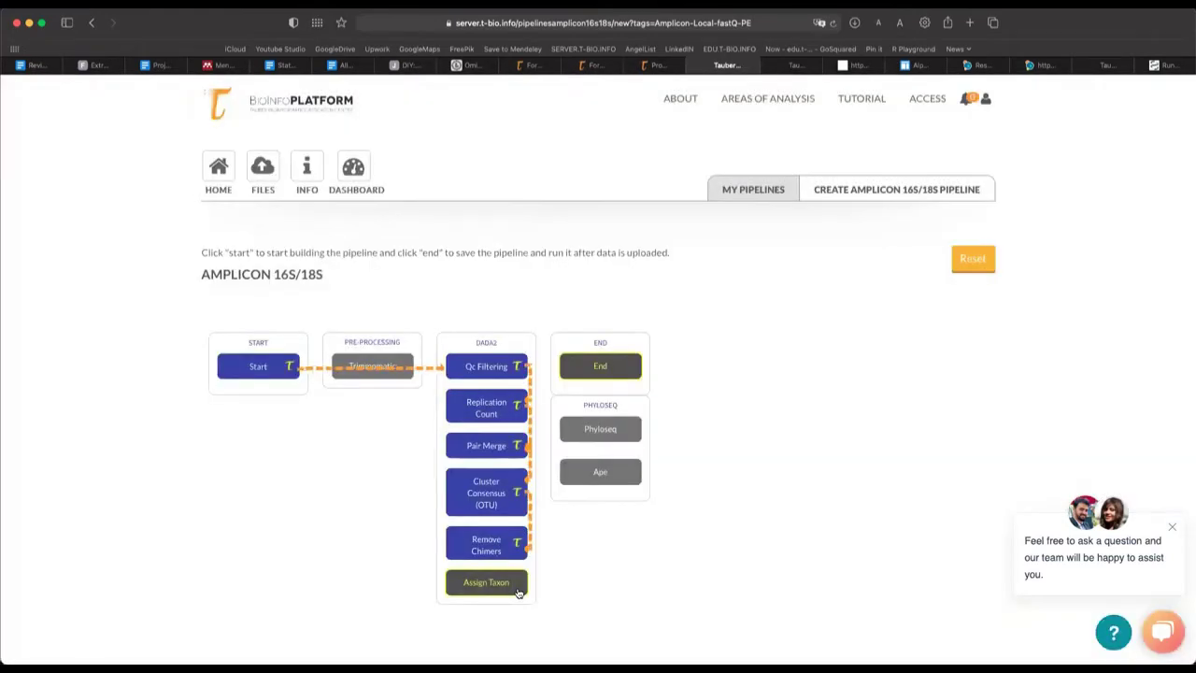
click(517, 586)
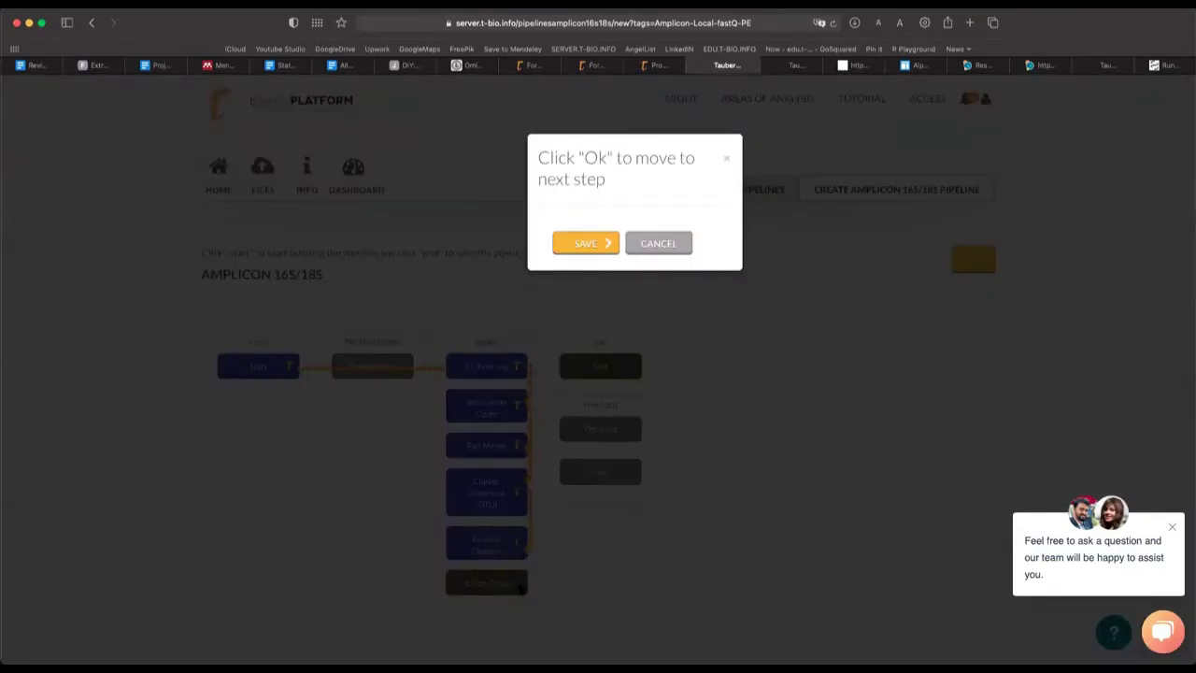
click(588, 246)
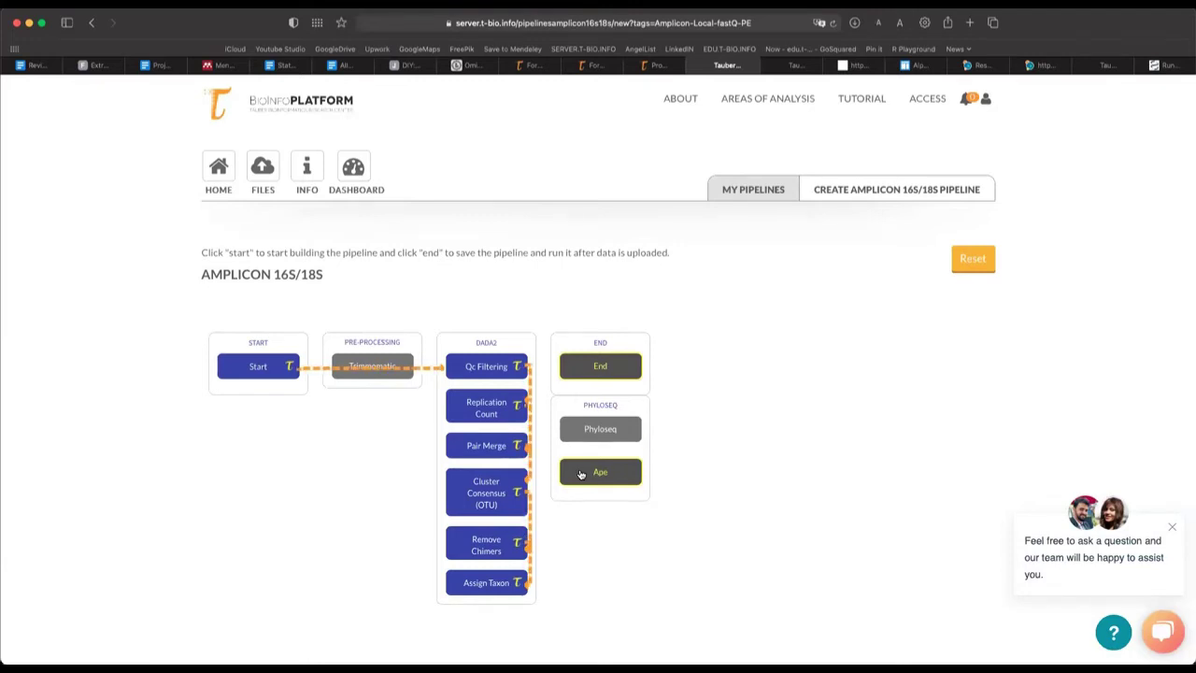
Step: Add the Ape tree-building step with tree method nj and save it
click(580, 474)
click(844, 266)
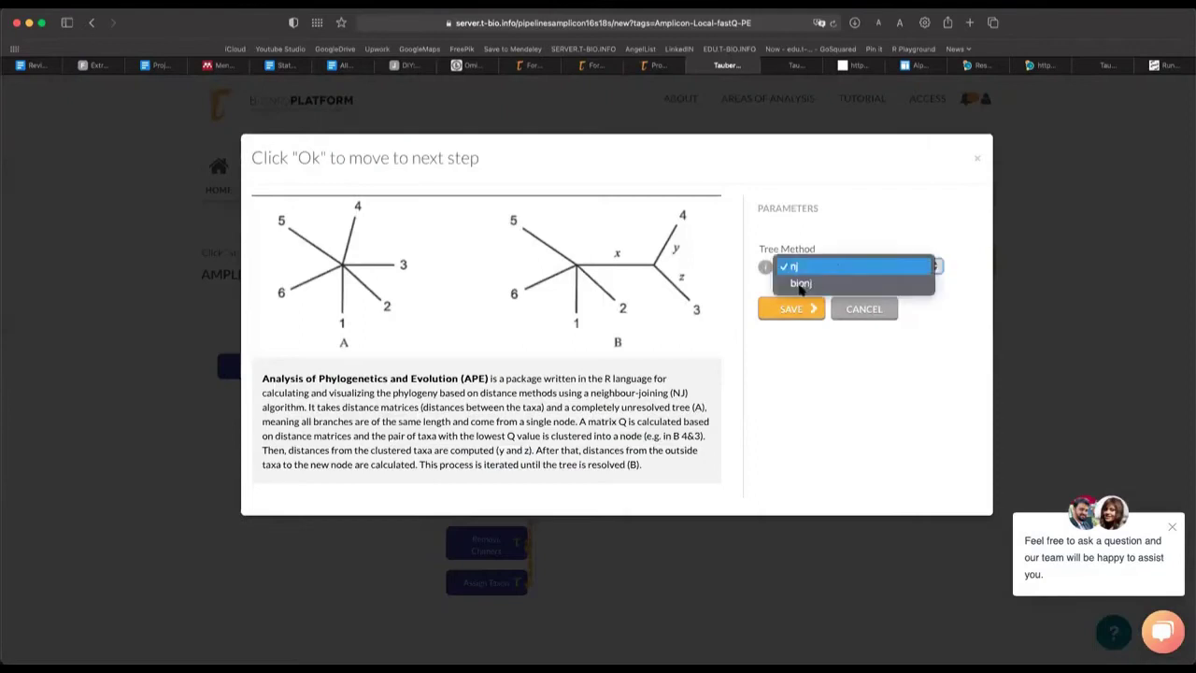
click(808, 267)
click(797, 309)
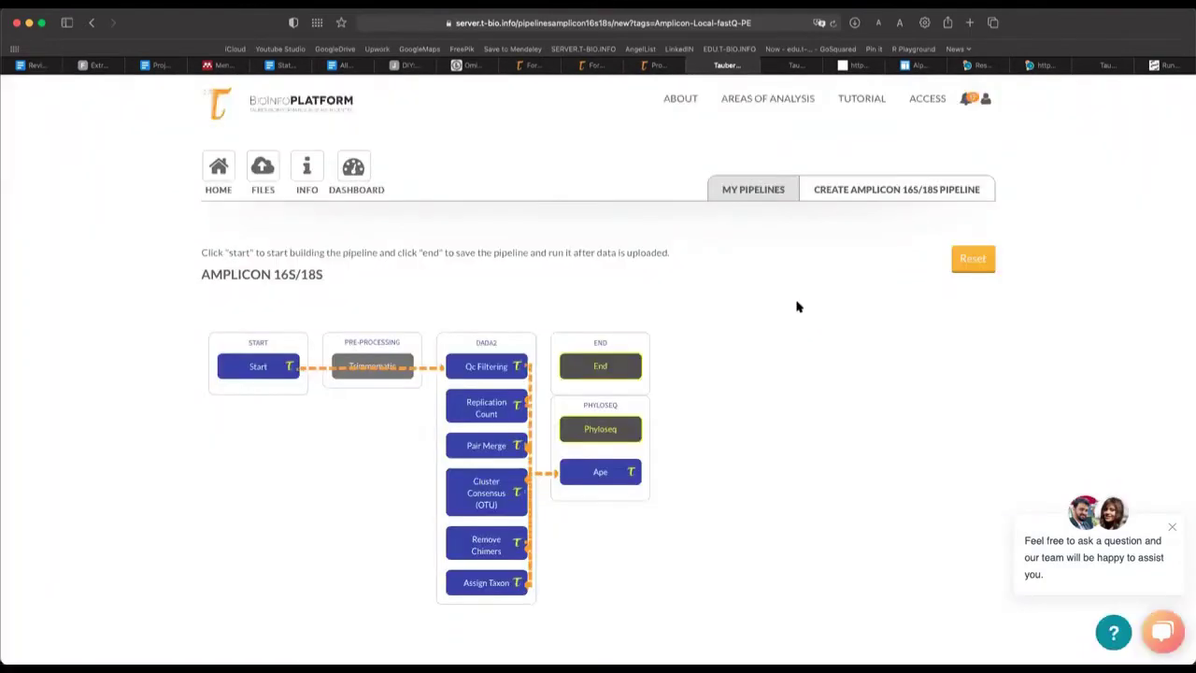
Step: Open the Phyloseq parameters and list the Taxonomical Level choices from Family to Kingdom
click(645, 433)
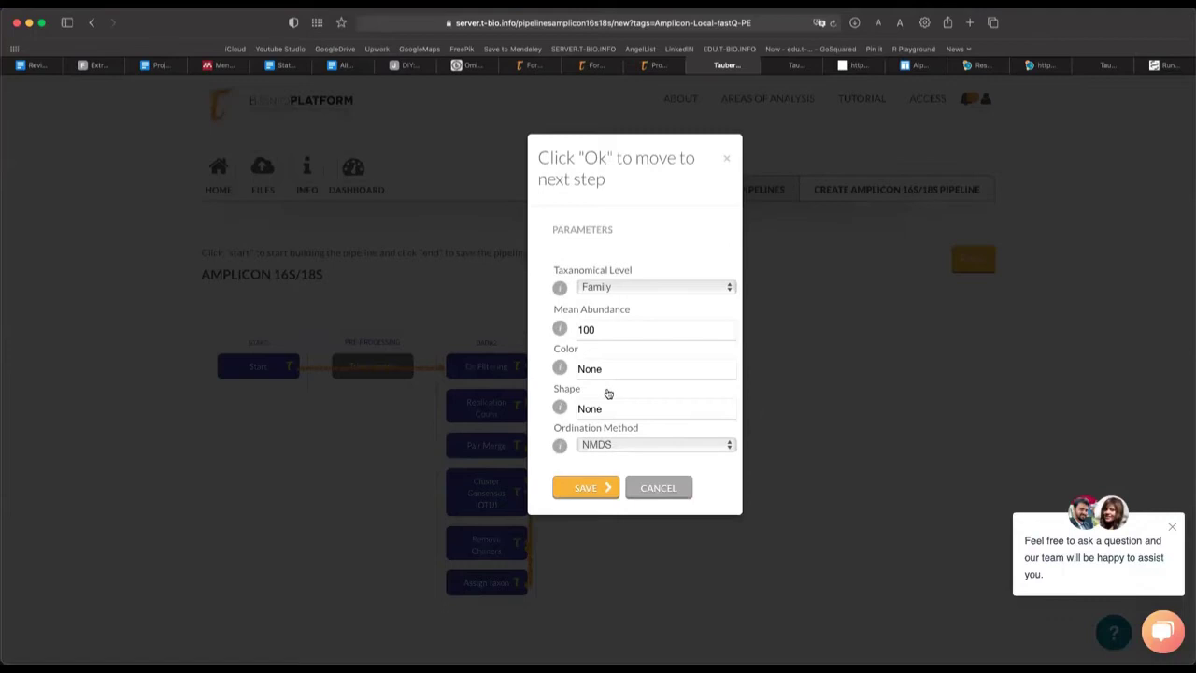
click(617, 290)
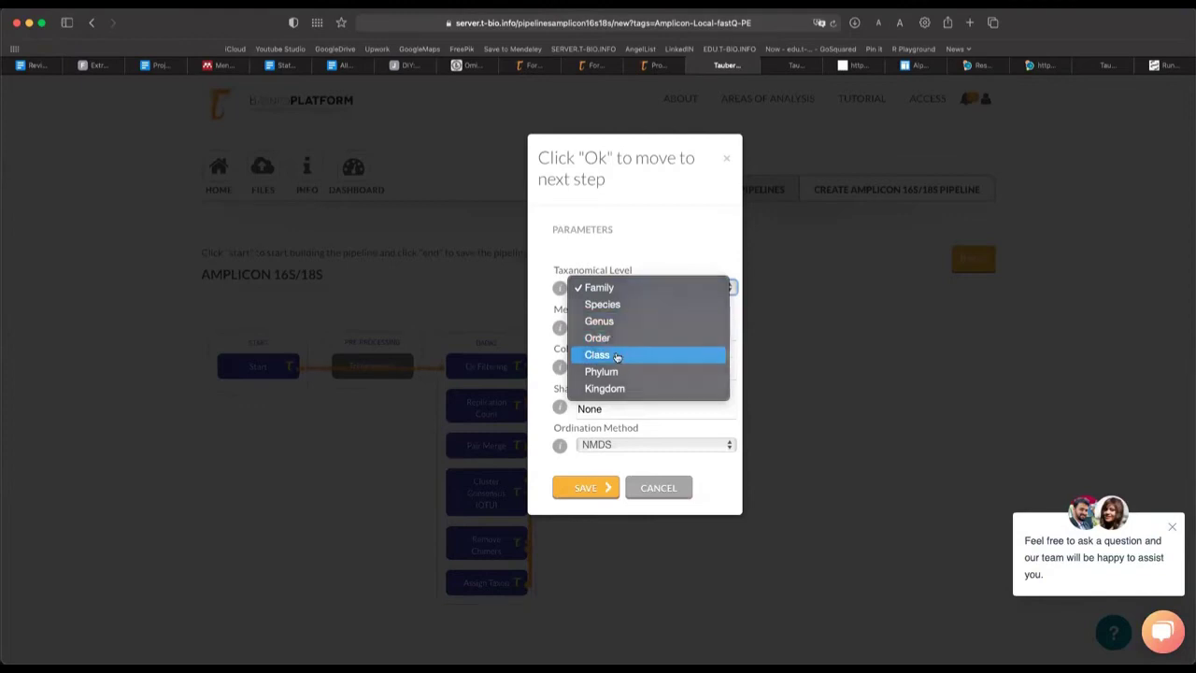
Step: Set Phyloseq taxonomical level to Class, mean abundance to 50, and colour to LibraryName
click(617, 355)
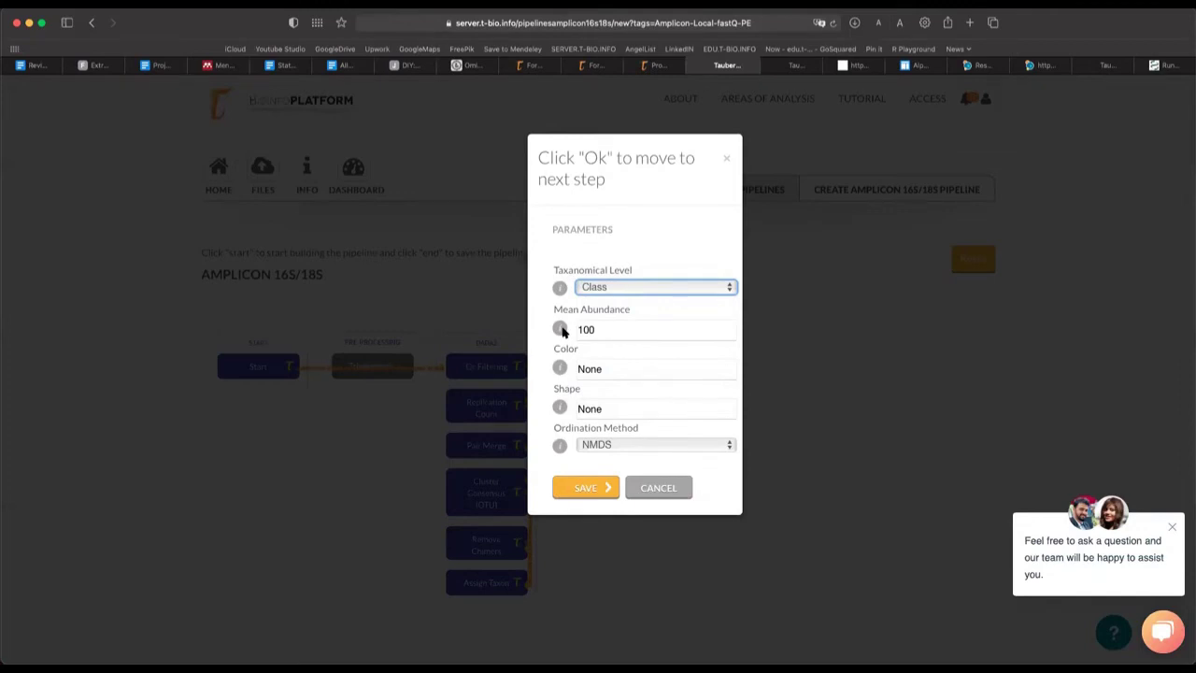
click(609, 286)
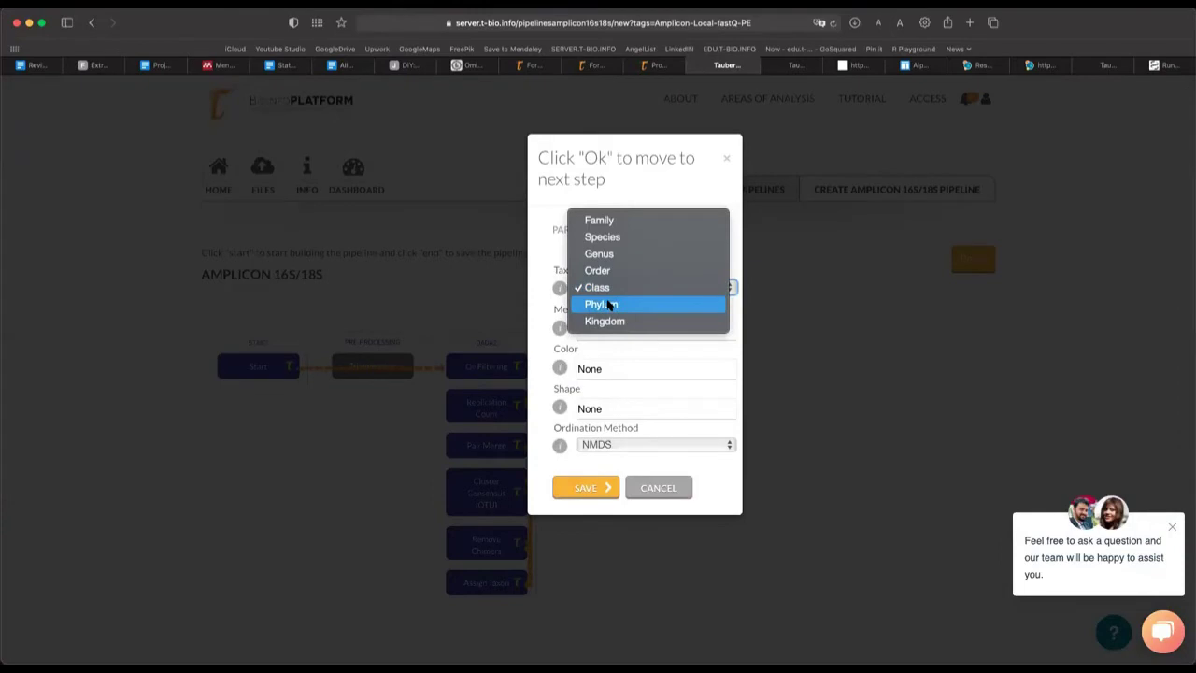
click(549, 274)
drag(586, 329, 572, 331)
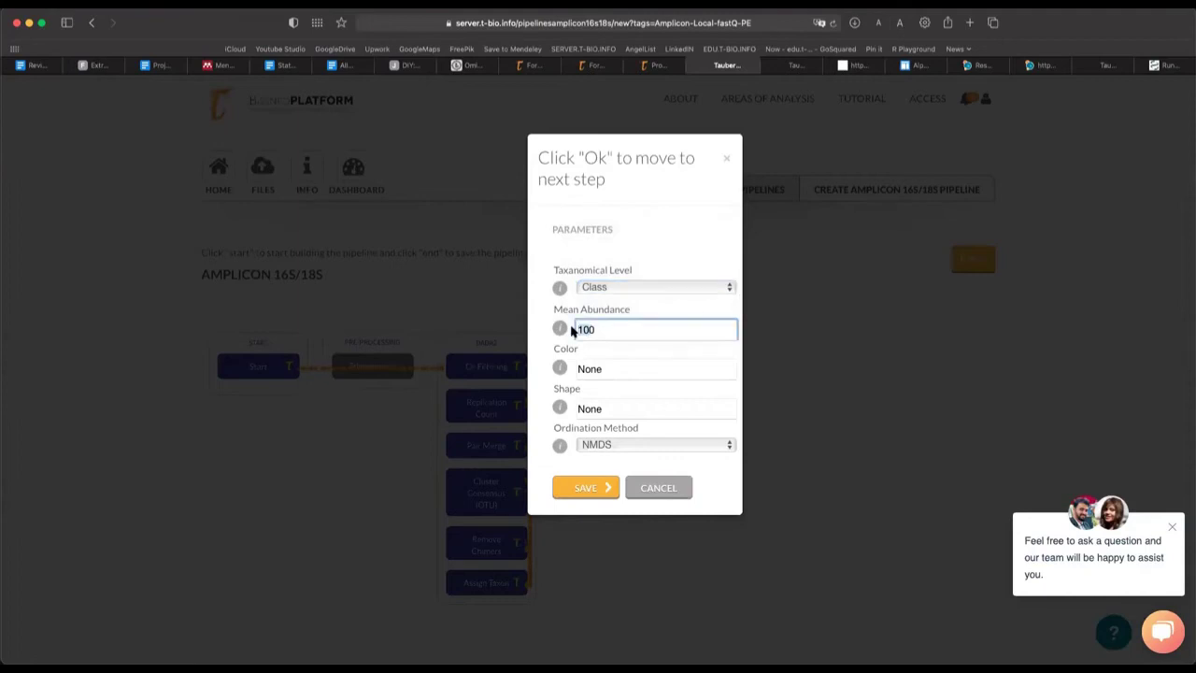
text(50)
double_click(591, 369)
text(LibraryName)
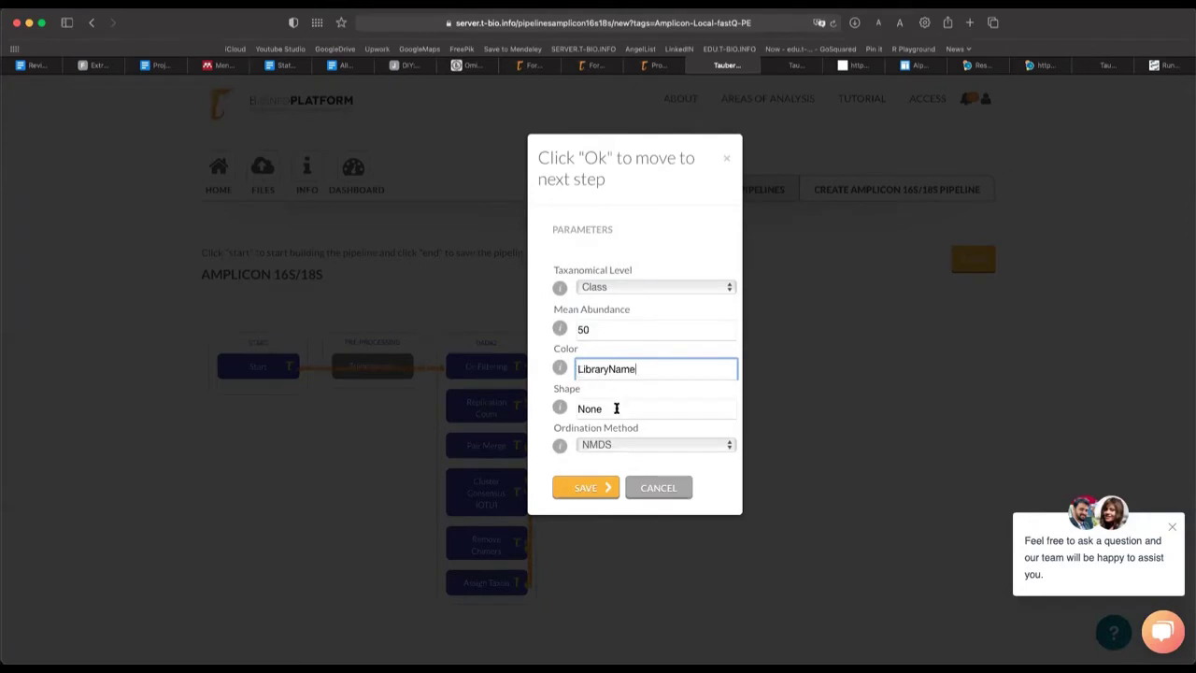
Step: Change the Phyloseq ordination method from NMDS to PCoA and save the step
click(614, 446)
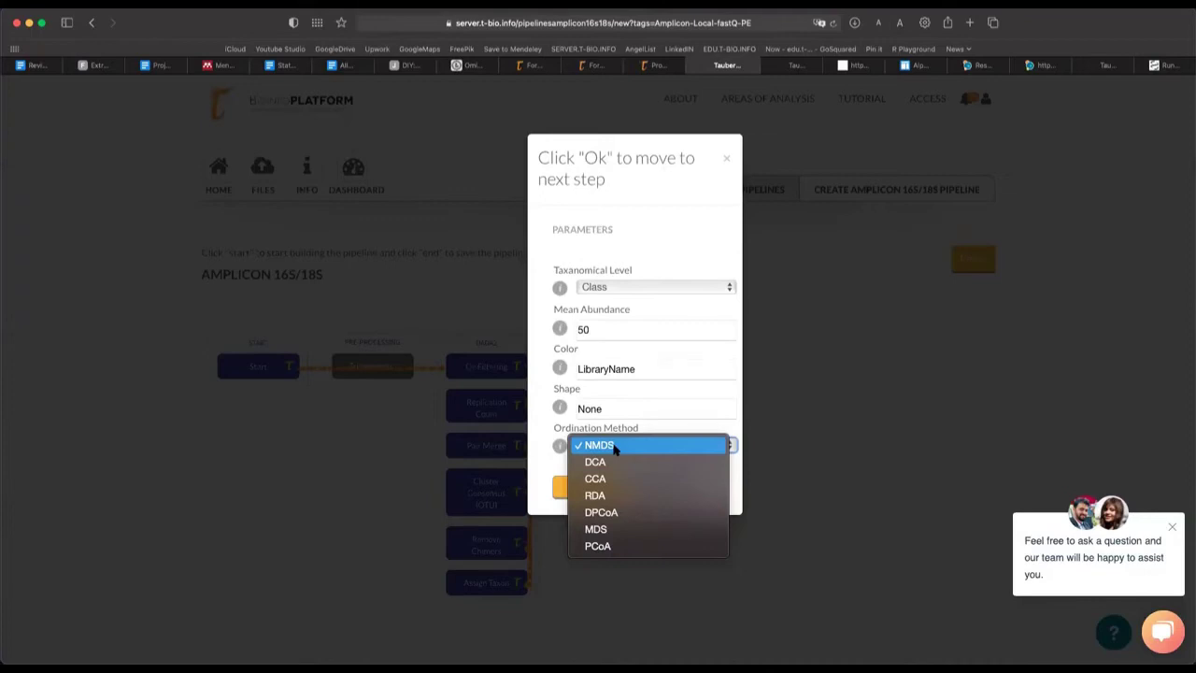
click(613, 550)
click(605, 488)
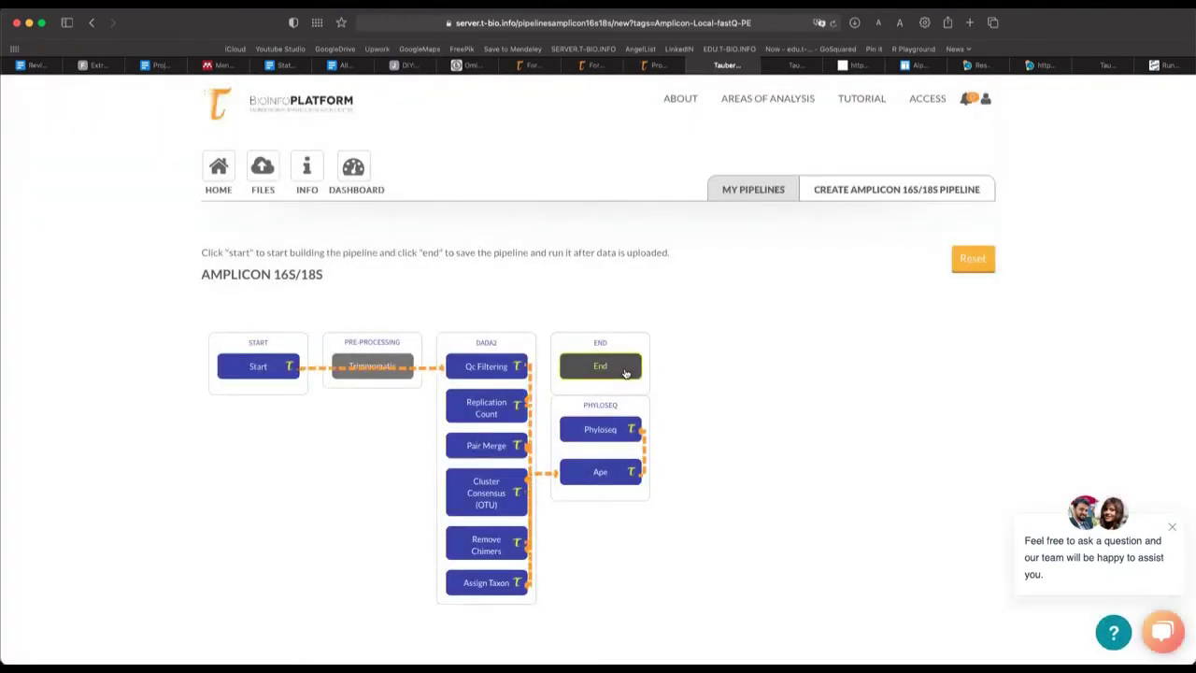
Step: Open the finished pipeline's results and scroll through its output files, e.g. Abundance_table.txt and phylogeneticTree.tre
click(625, 373)
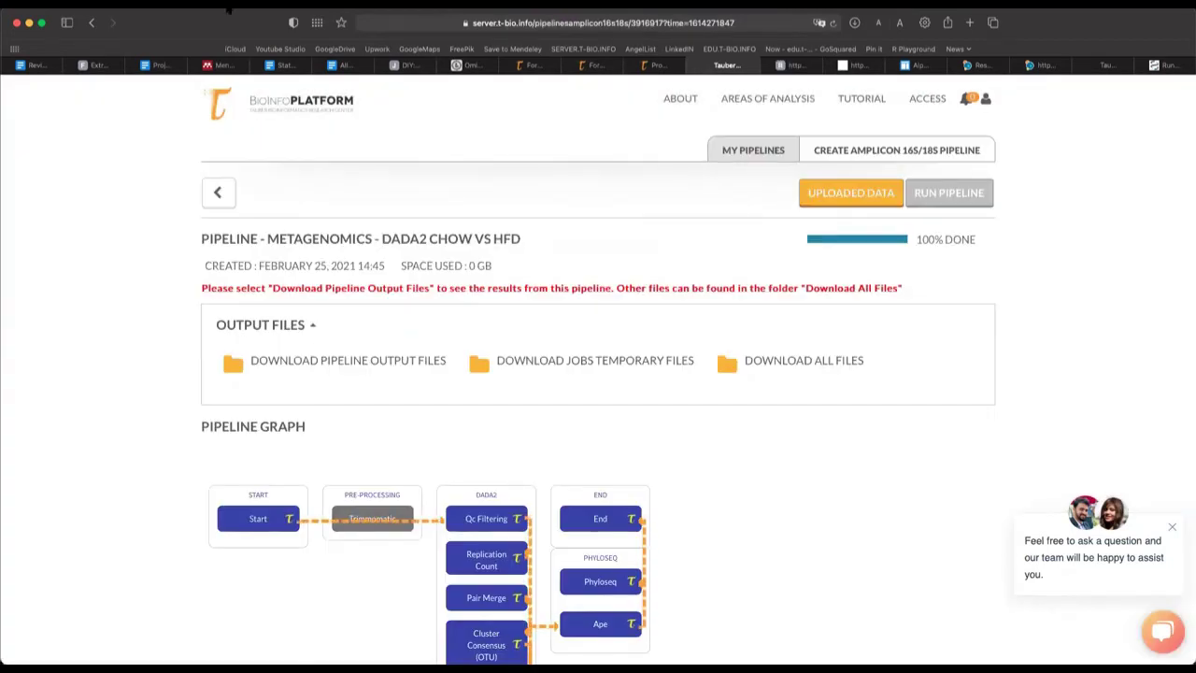
click(318, 365)
scroll(483, 336, down, 1)
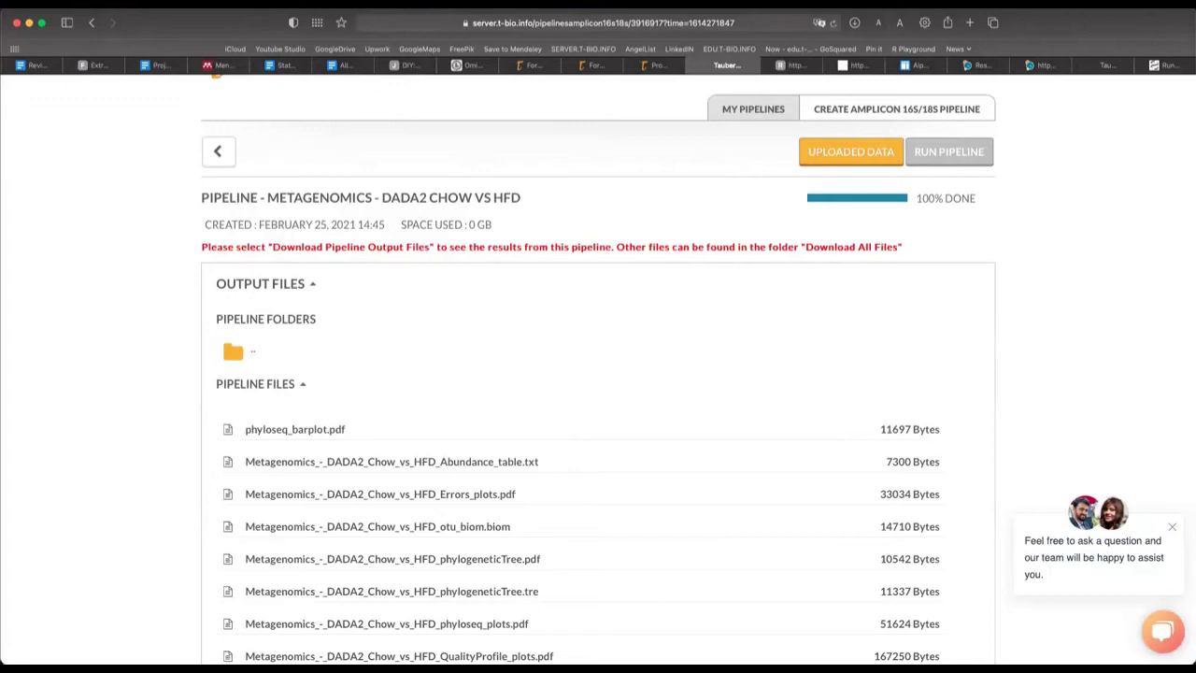
scroll(131, 262, down, 3)
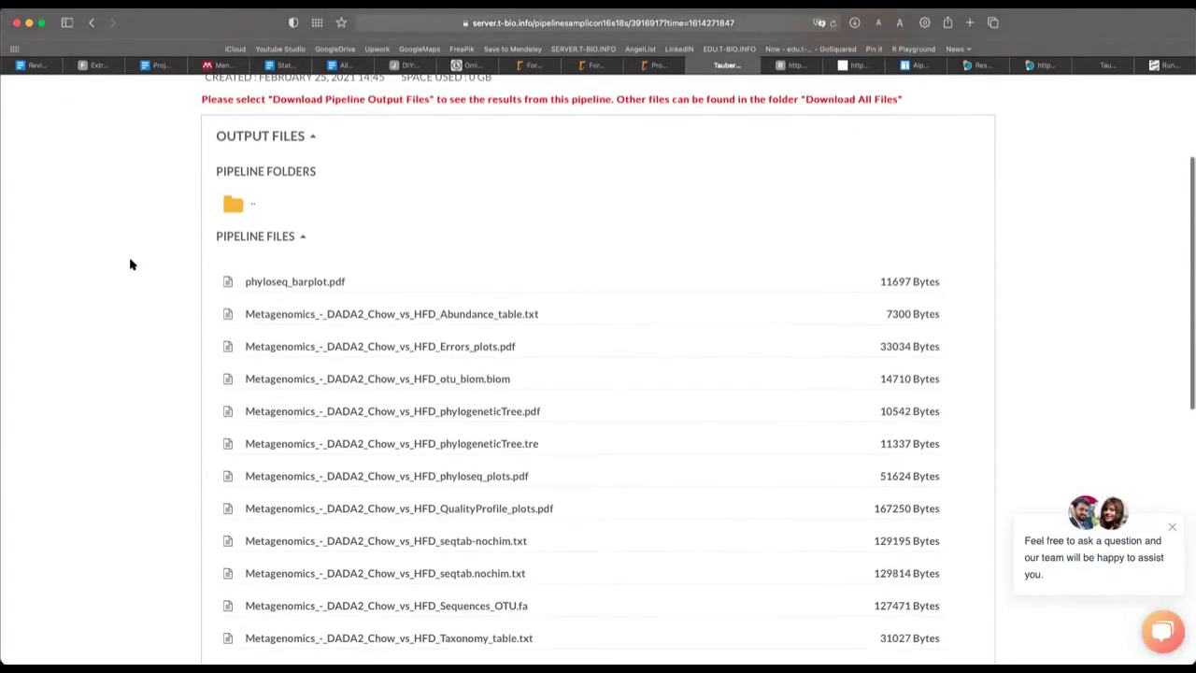
scroll(131, 265, down, 1)
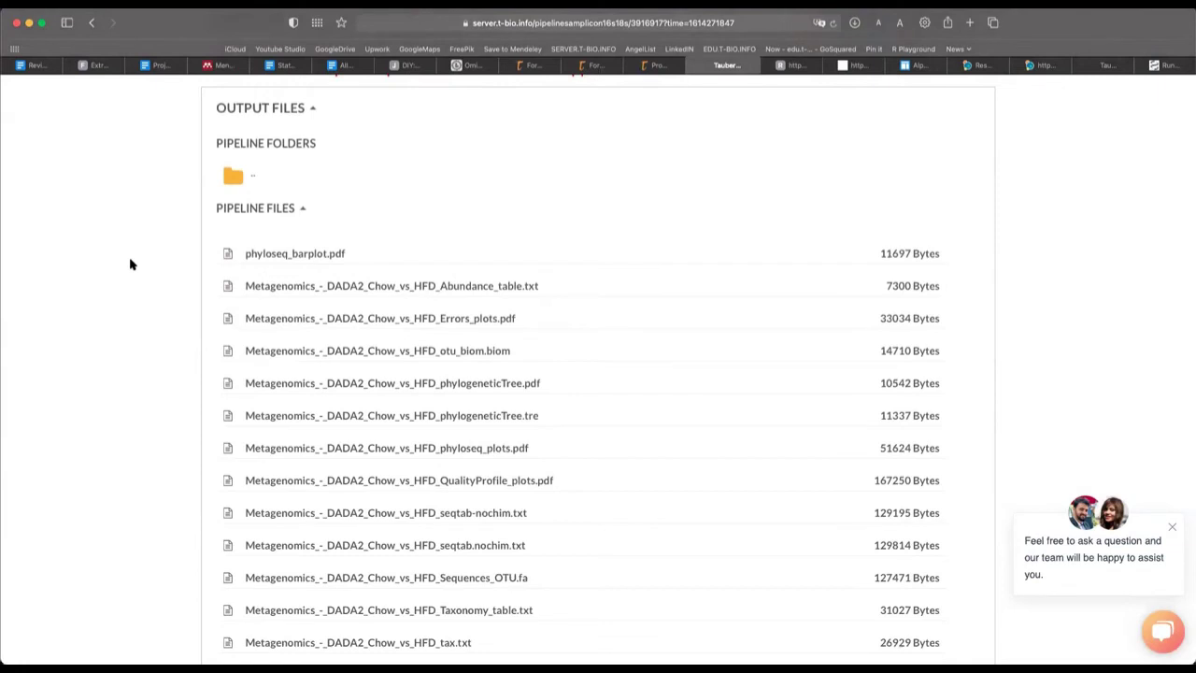
scroll(131, 265, down, 2)
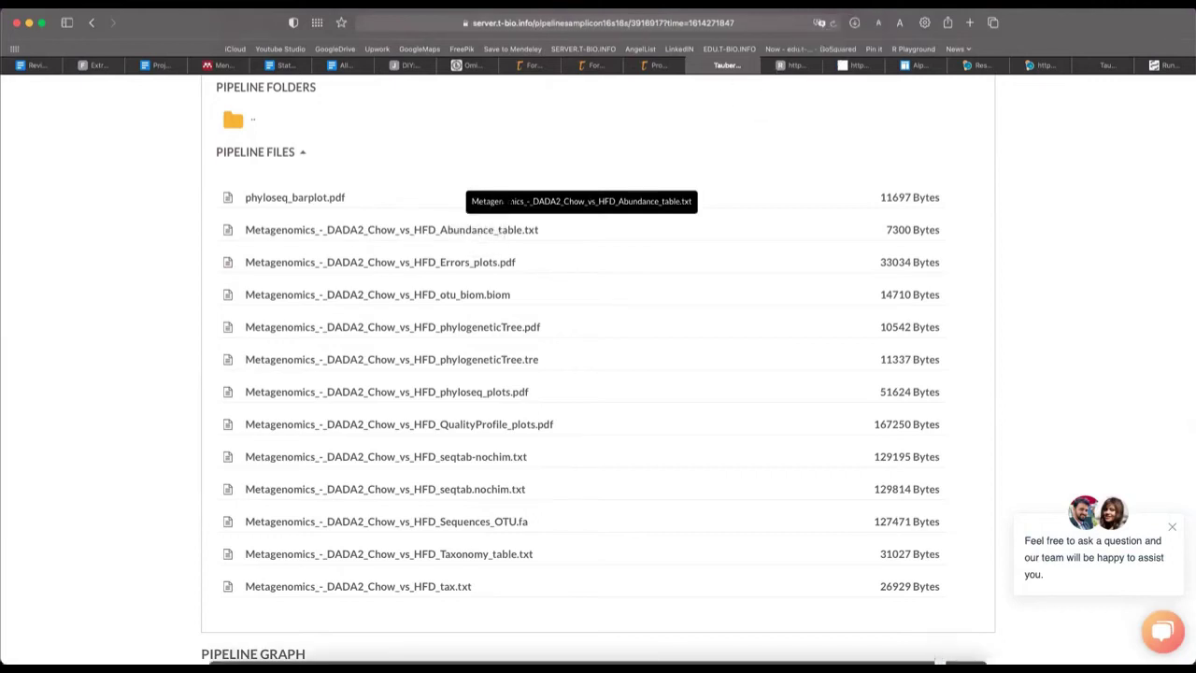
Step: Download Abundance_table.txt and preview its OTU counts in Quick Look, then return to the files list
click(505, 227)
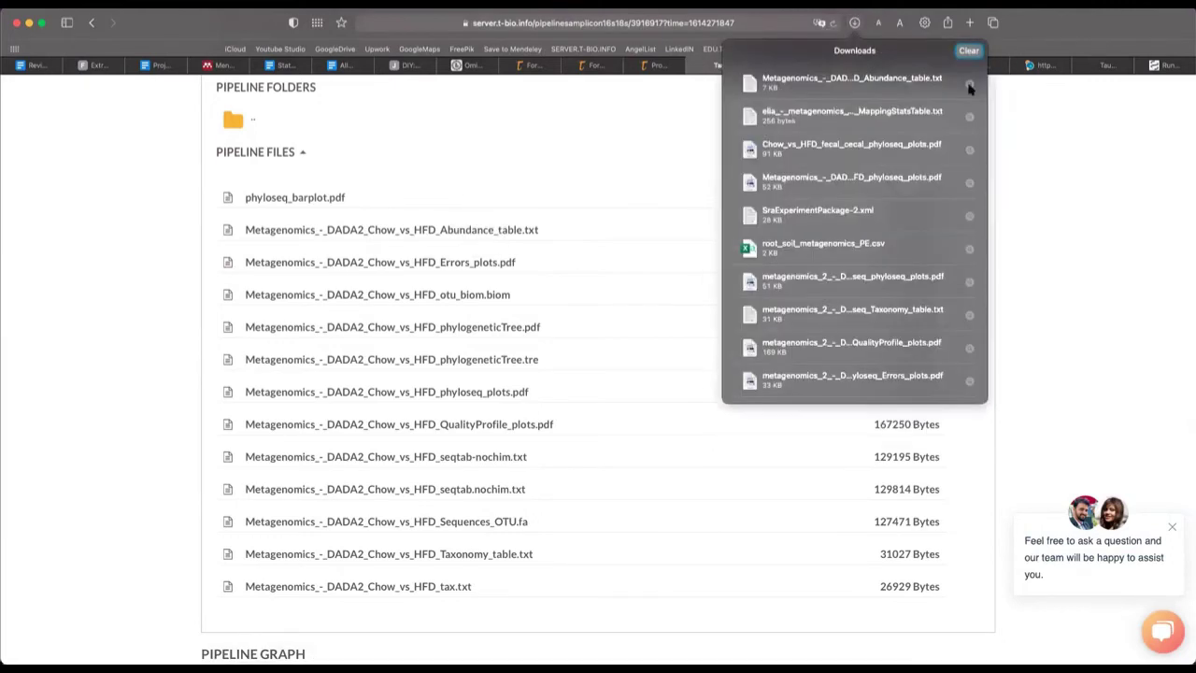
click(970, 86)
key(space)
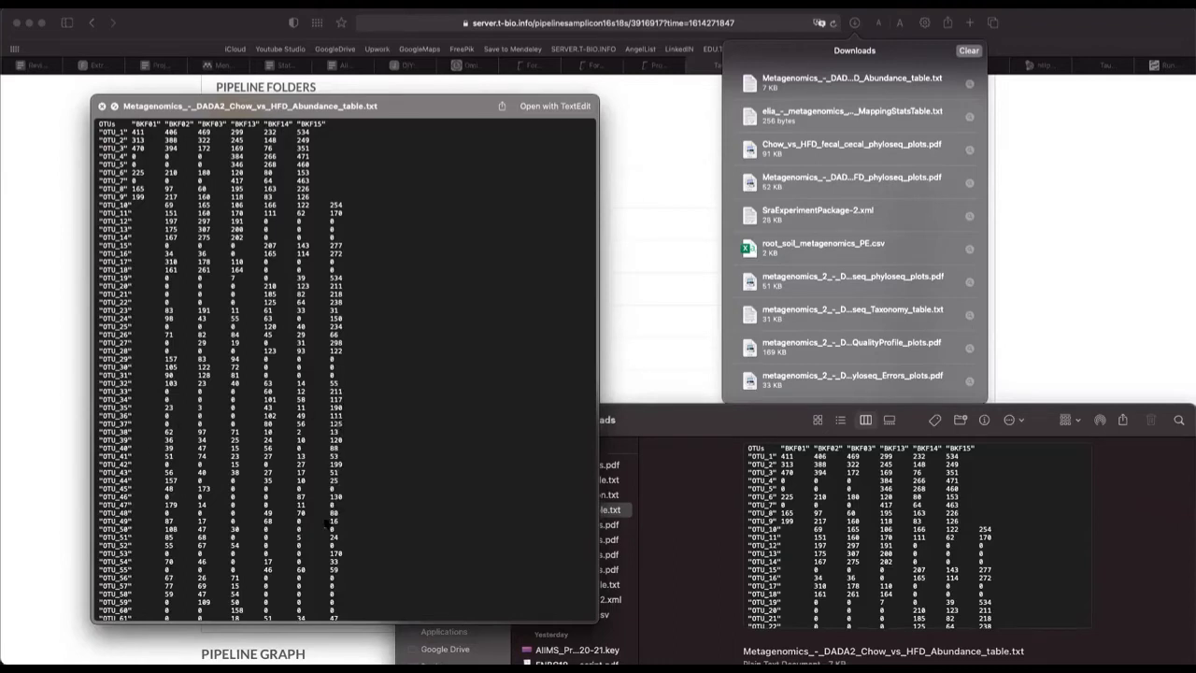
key(space)
click(124, 411)
Step: Download Errors_plots.pdf and preview its error-frequency plots, then return to the files list
click(438, 264)
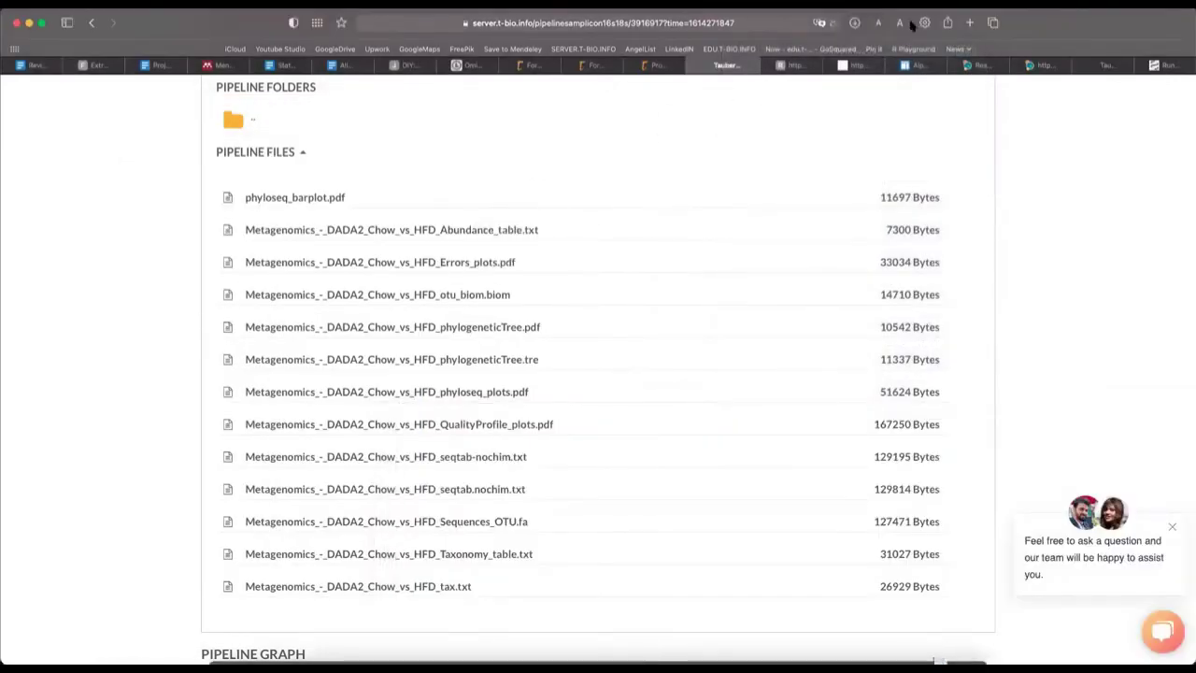
click(854, 23)
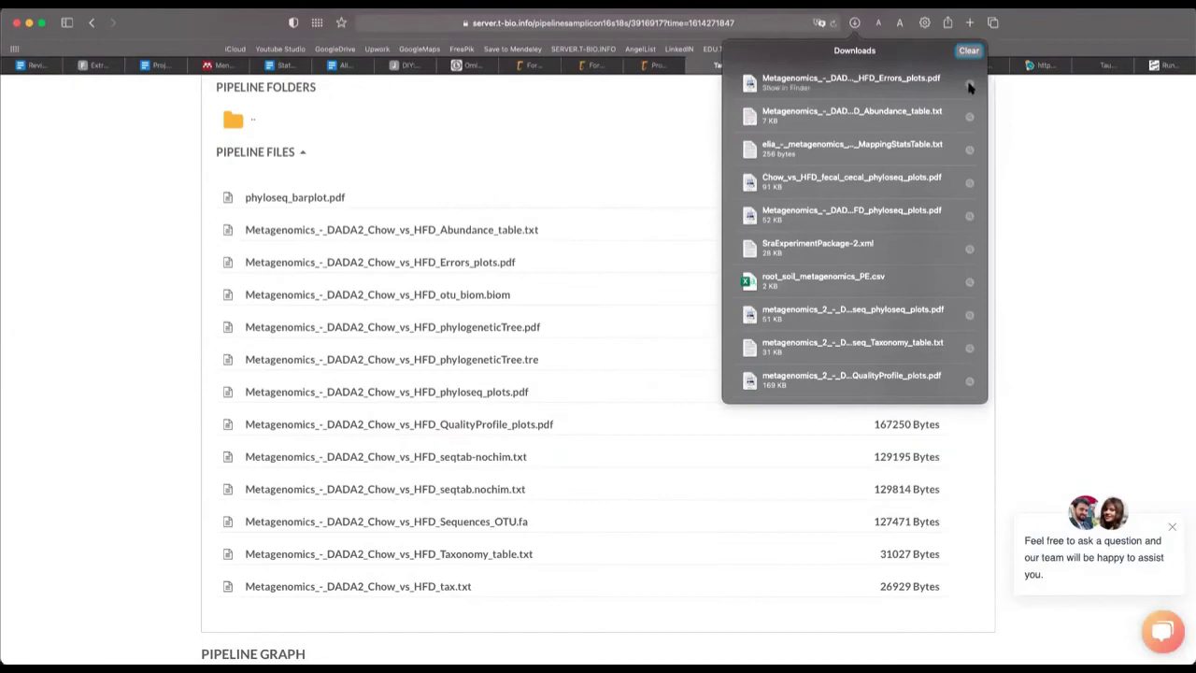
click(969, 84)
key(space)
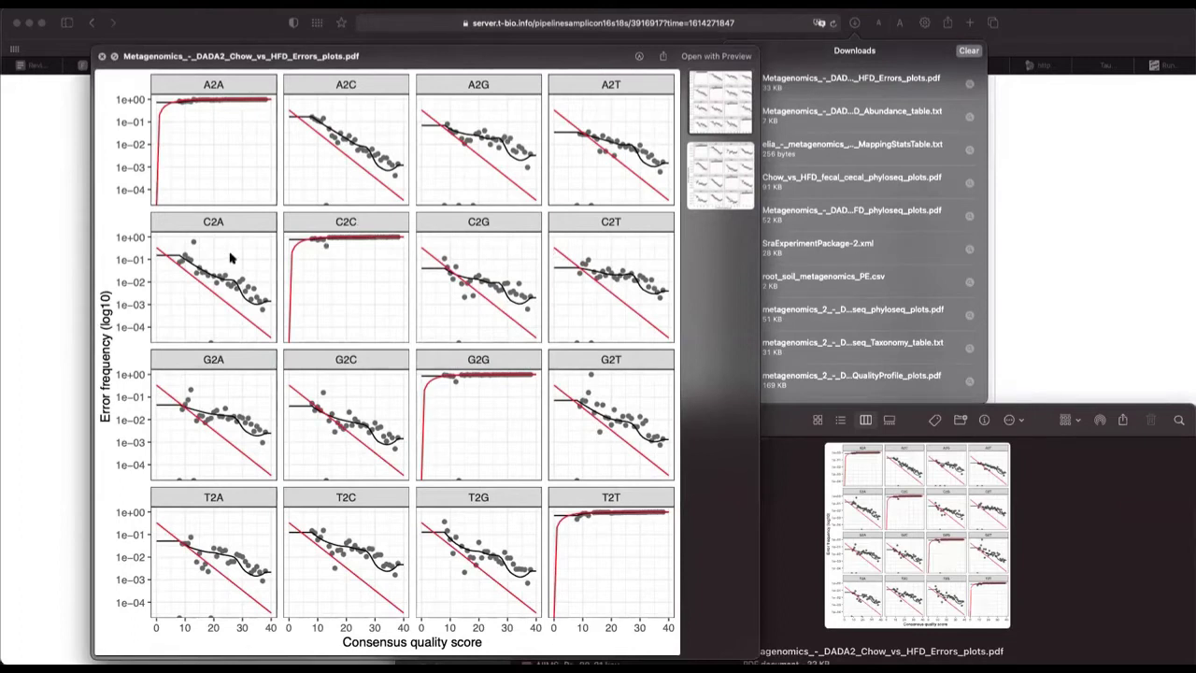
key(space)
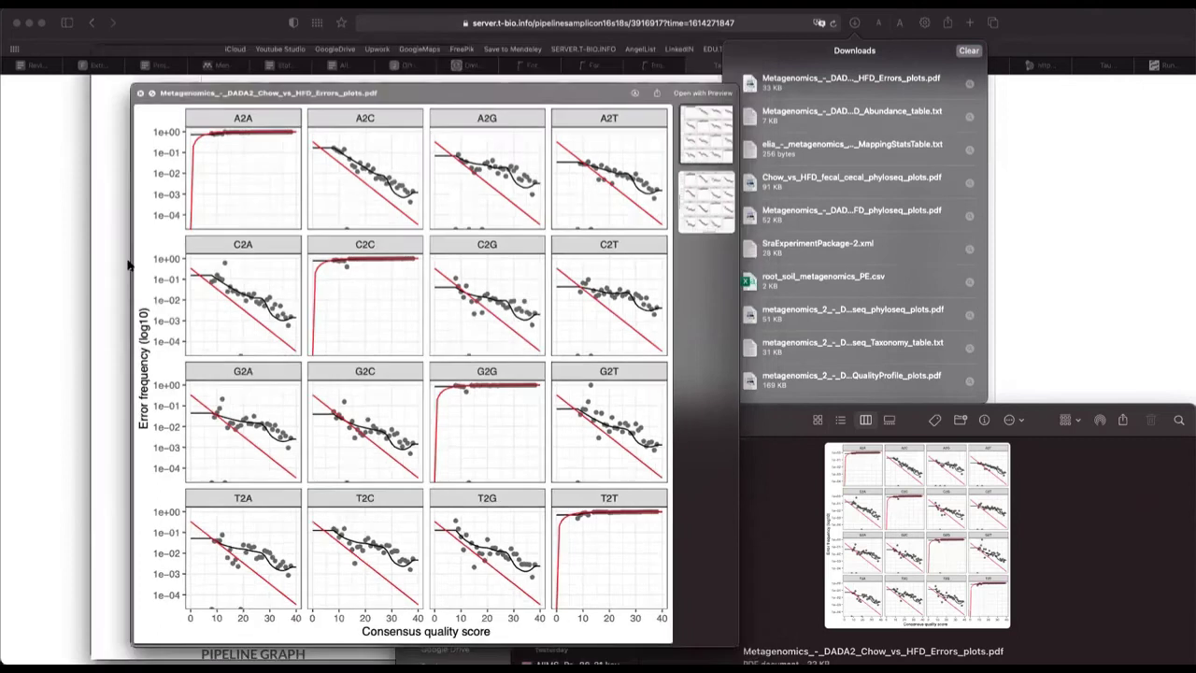
click(472, 301)
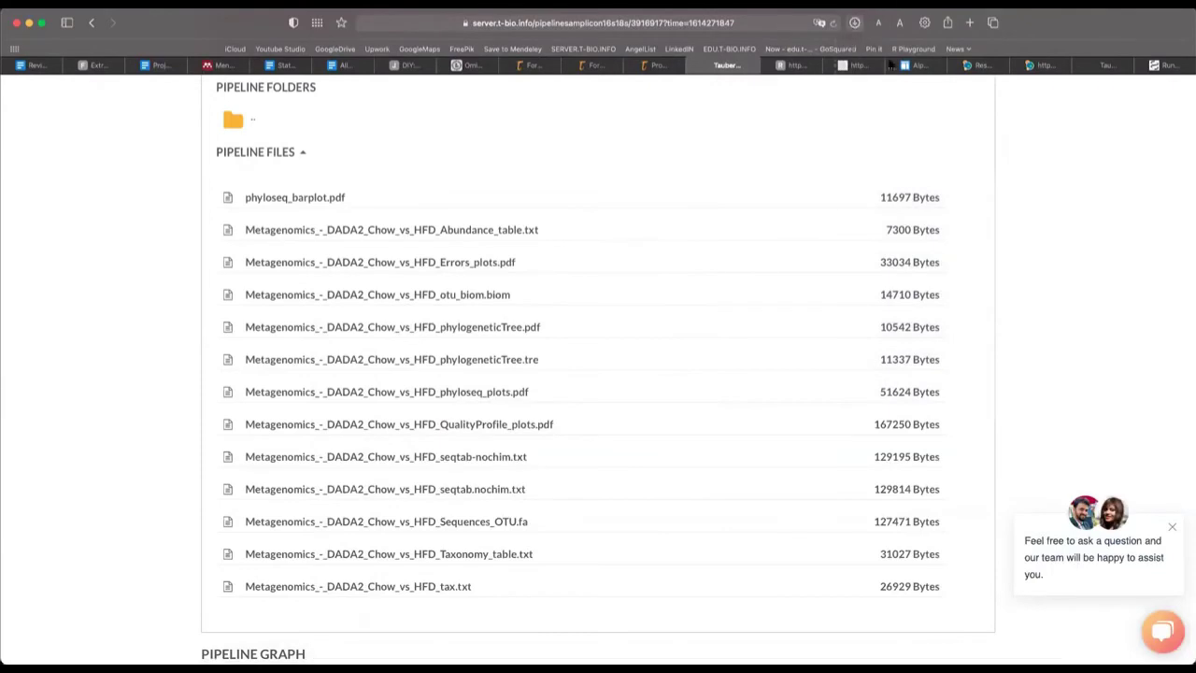
Step: Reveal QualityProfile_plots.pdf in Finder and preview both pages of per-cycle quality-score plots
click(854, 22)
click(970, 84)
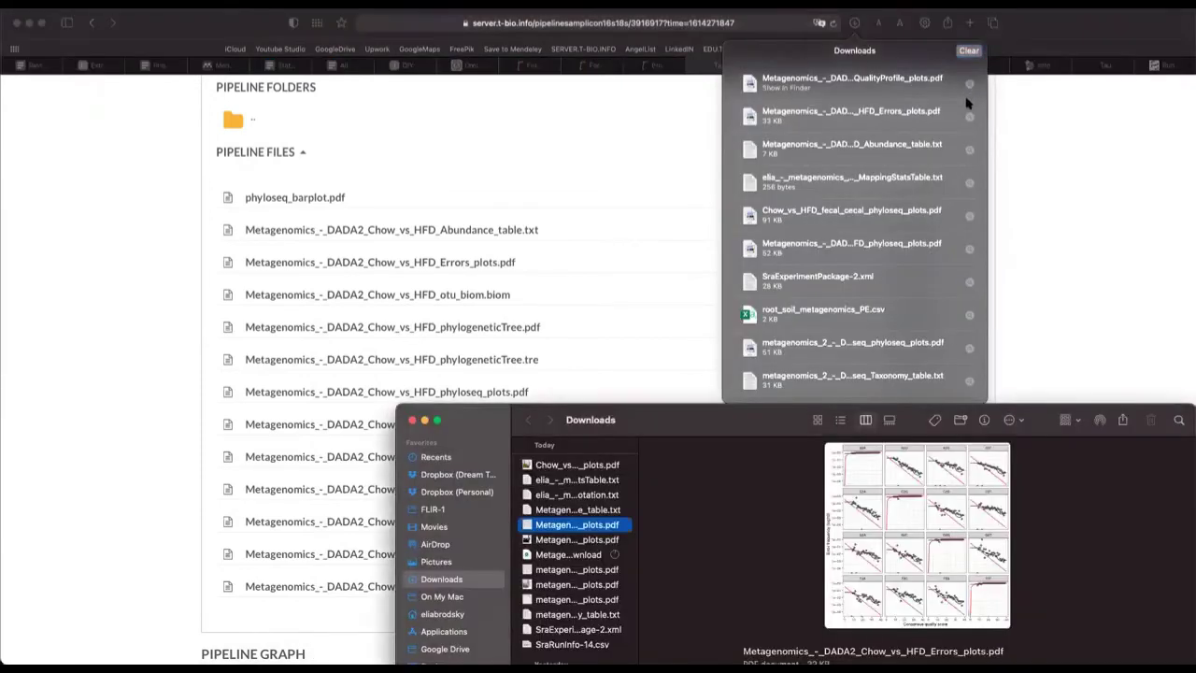
key(space)
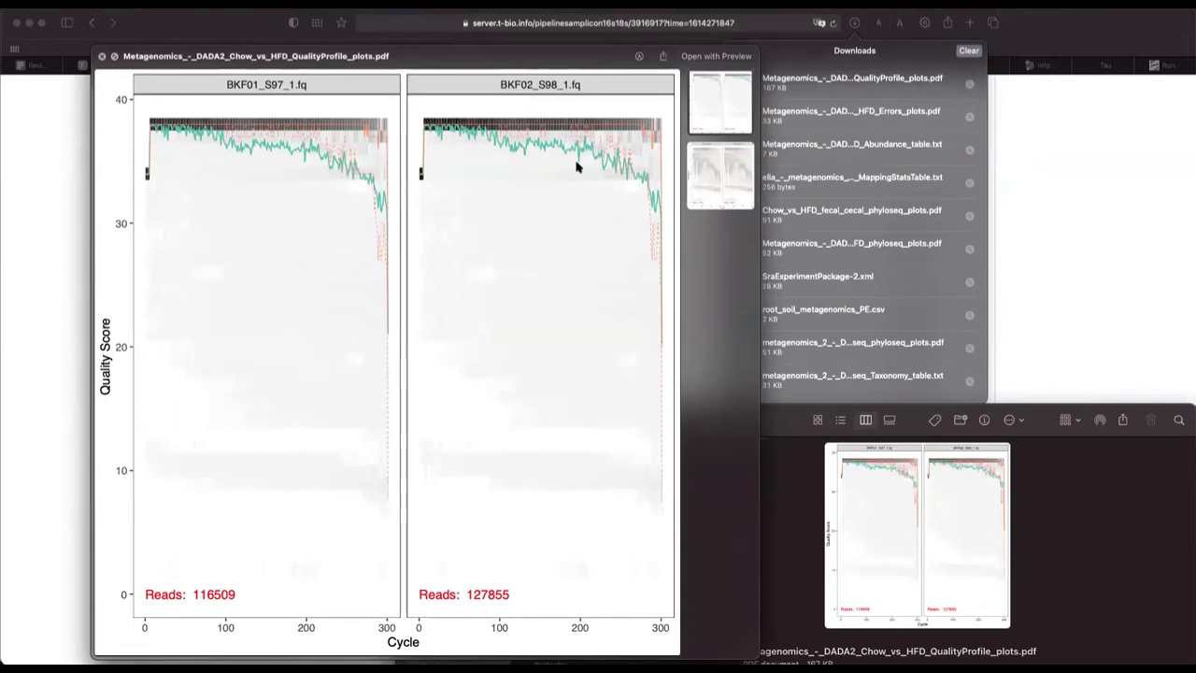
click(709, 182)
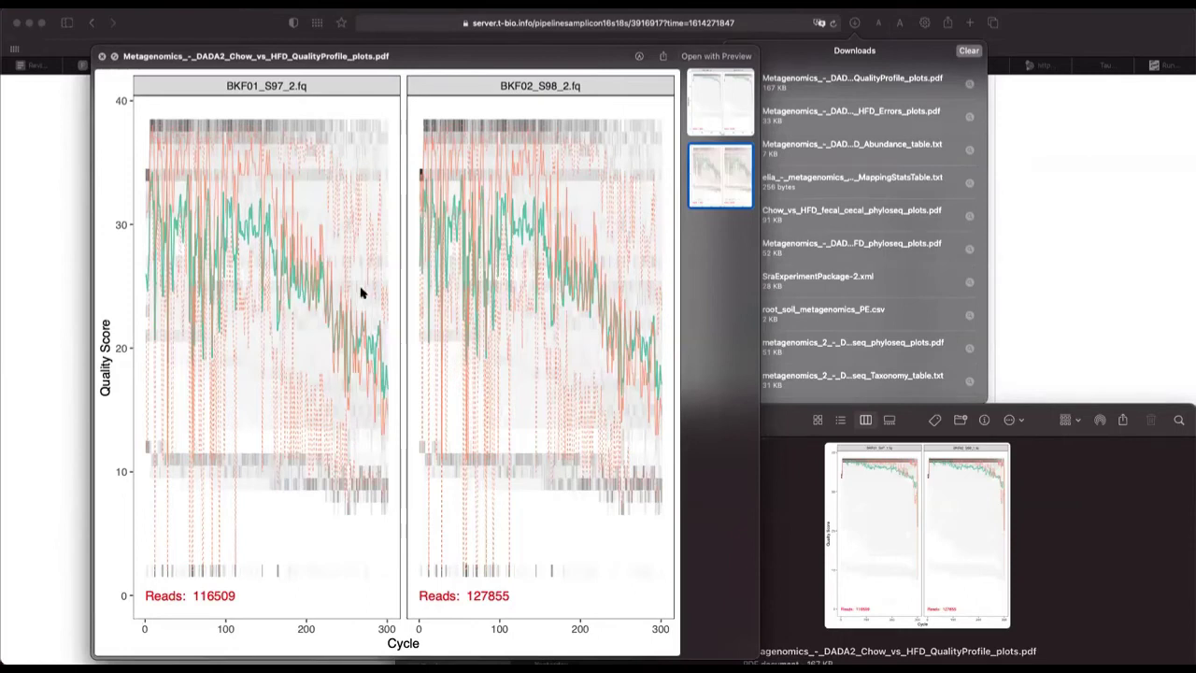
key(Up)
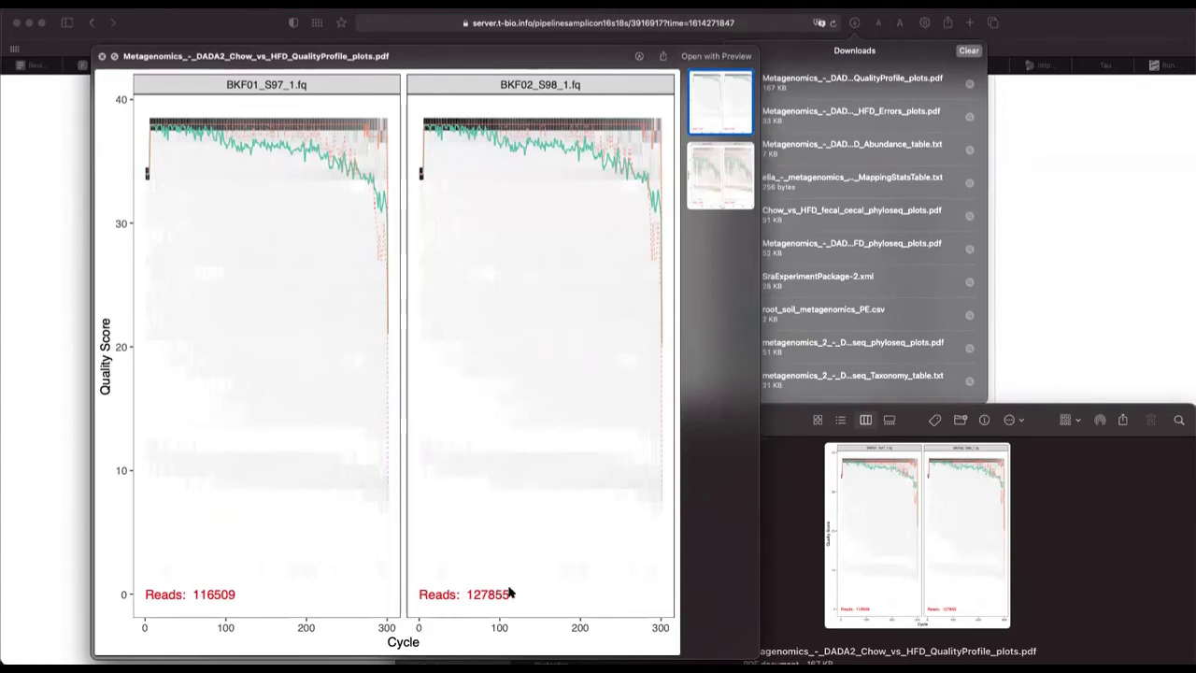
key(space)
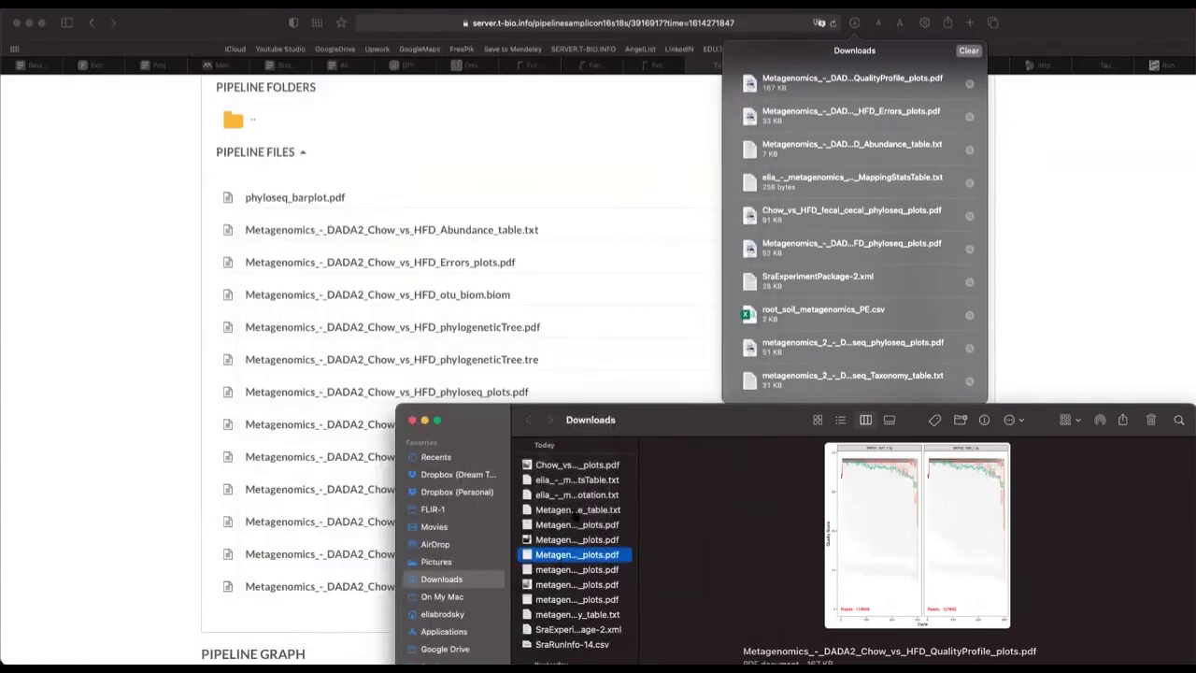
Step: Preview Abundance_table.txt again in Quick Look, reviewing OTU counts through OTU_304
click(574, 510)
key(space)
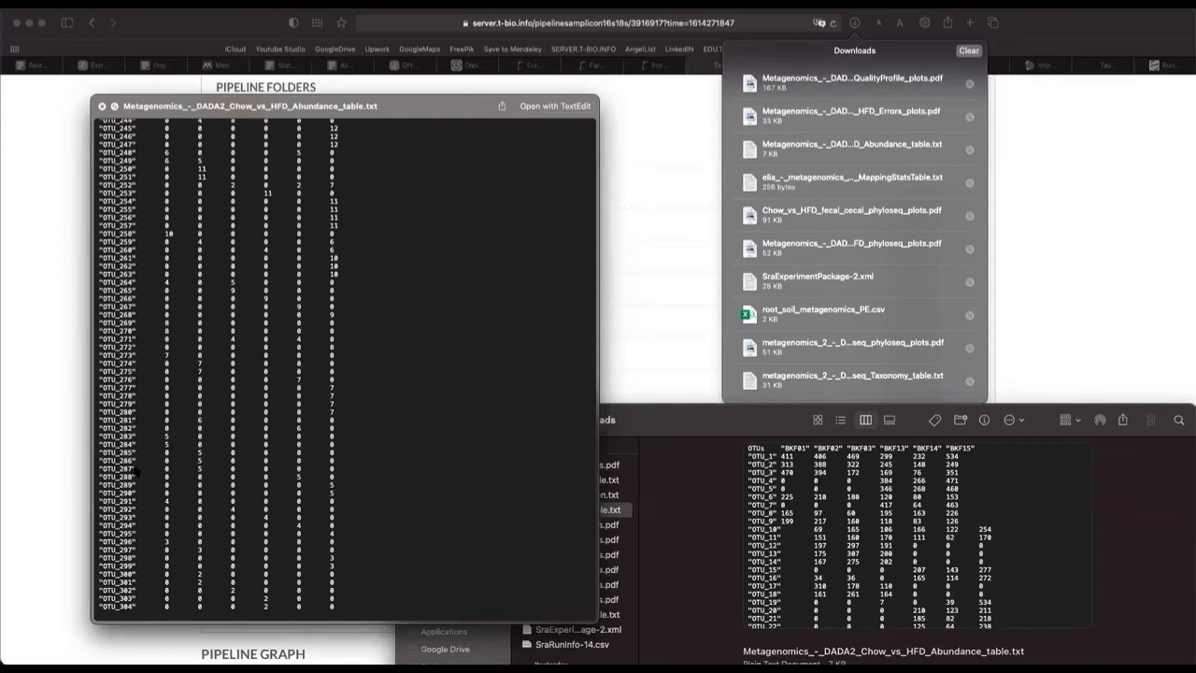
key(space)
Step: Download phyloseq_plots.pdf and preview its phylum abundance bar plots for samples BKF01–BKF15
click(97, 477)
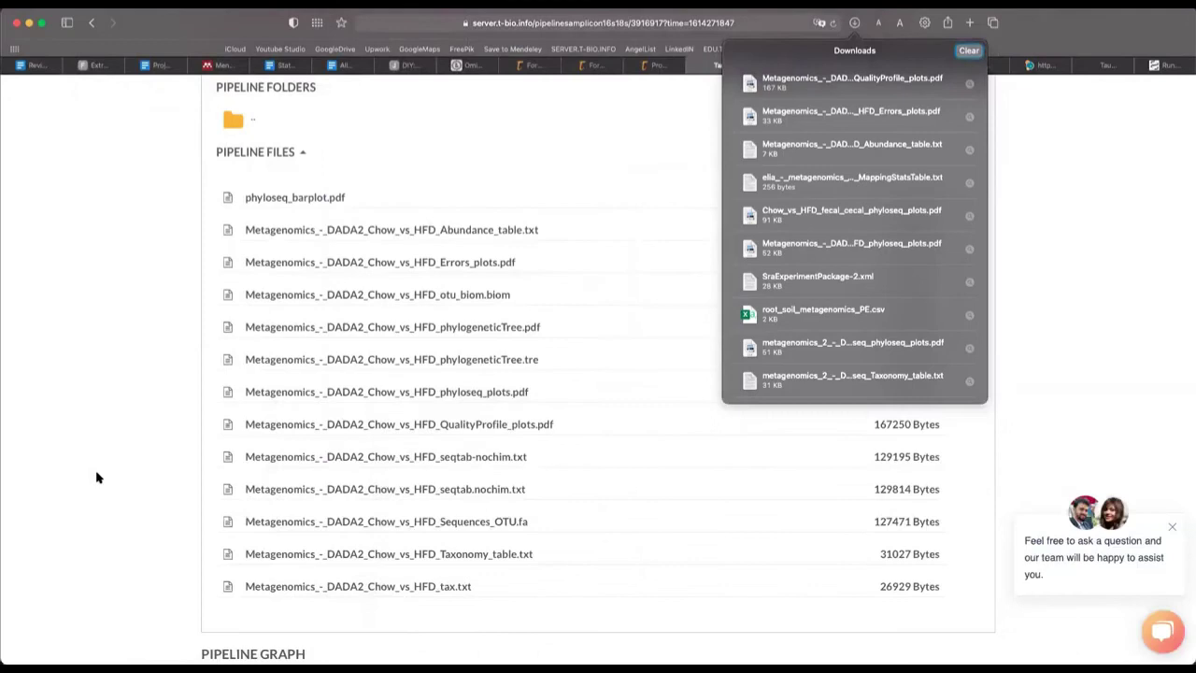
click(96, 478)
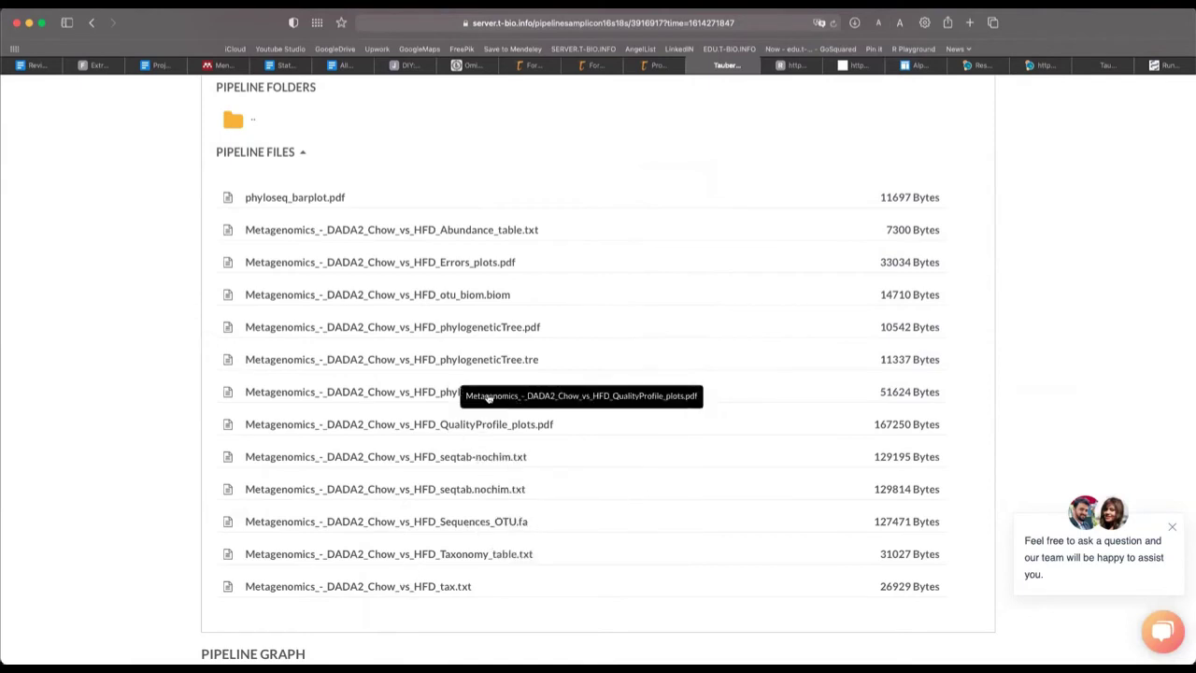
click(479, 397)
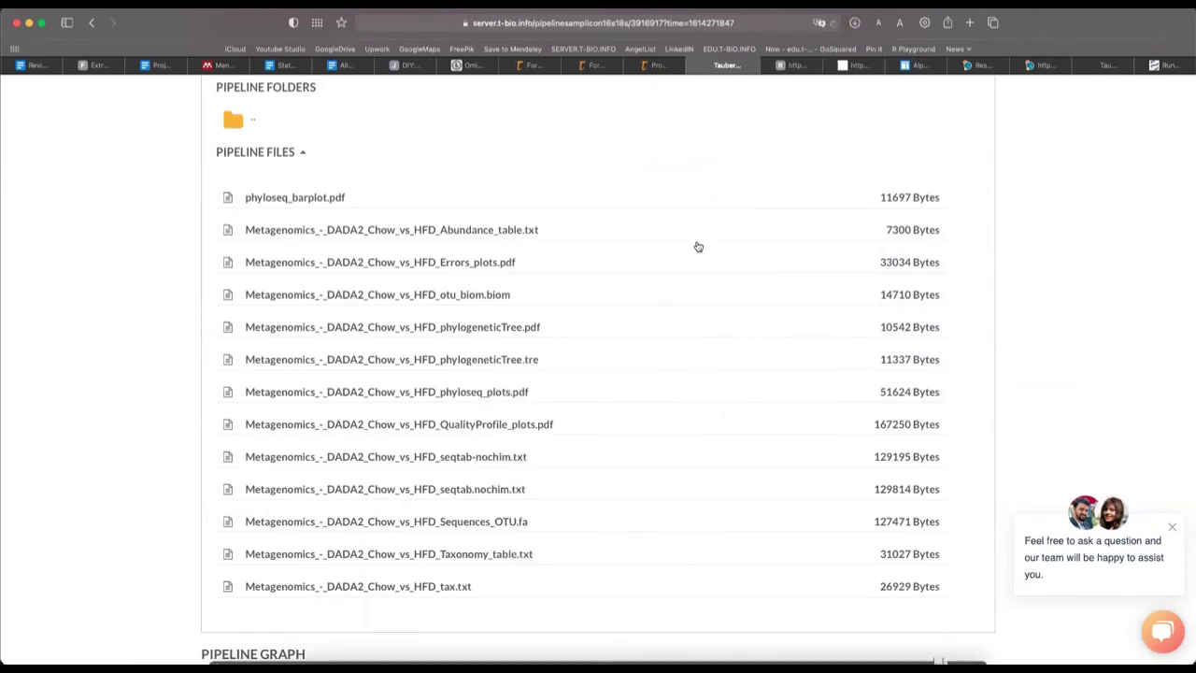
click(855, 23)
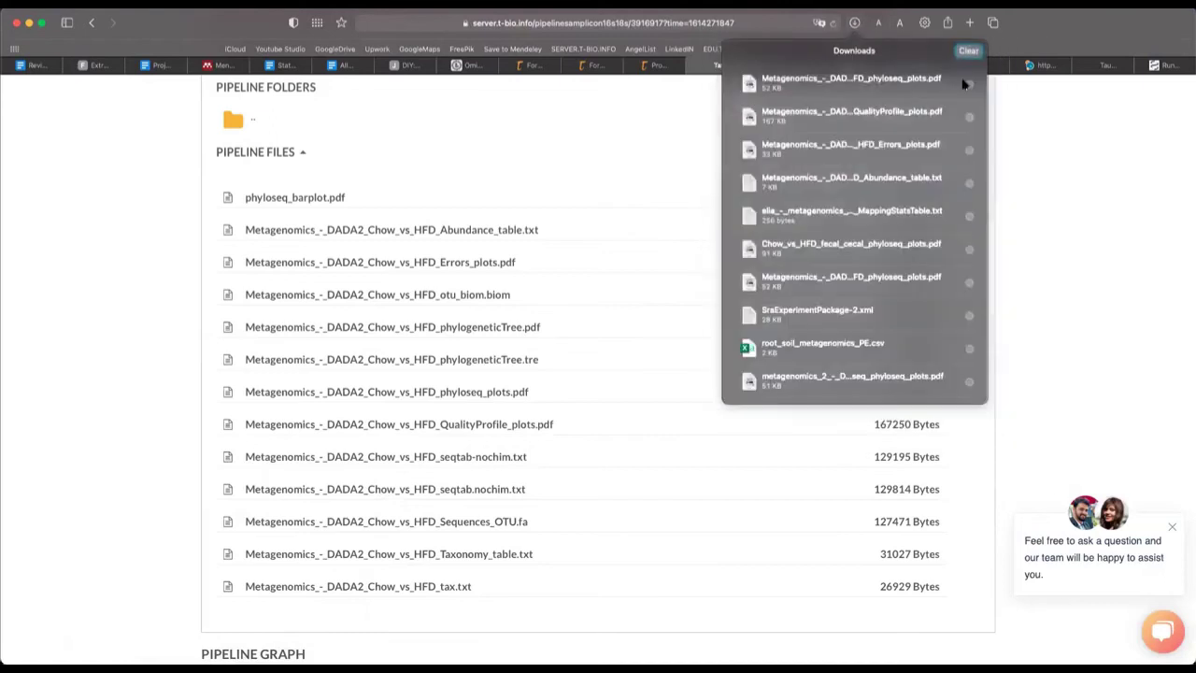
click(969, 83)
drag(731, 421, 499, 126)
key(space)
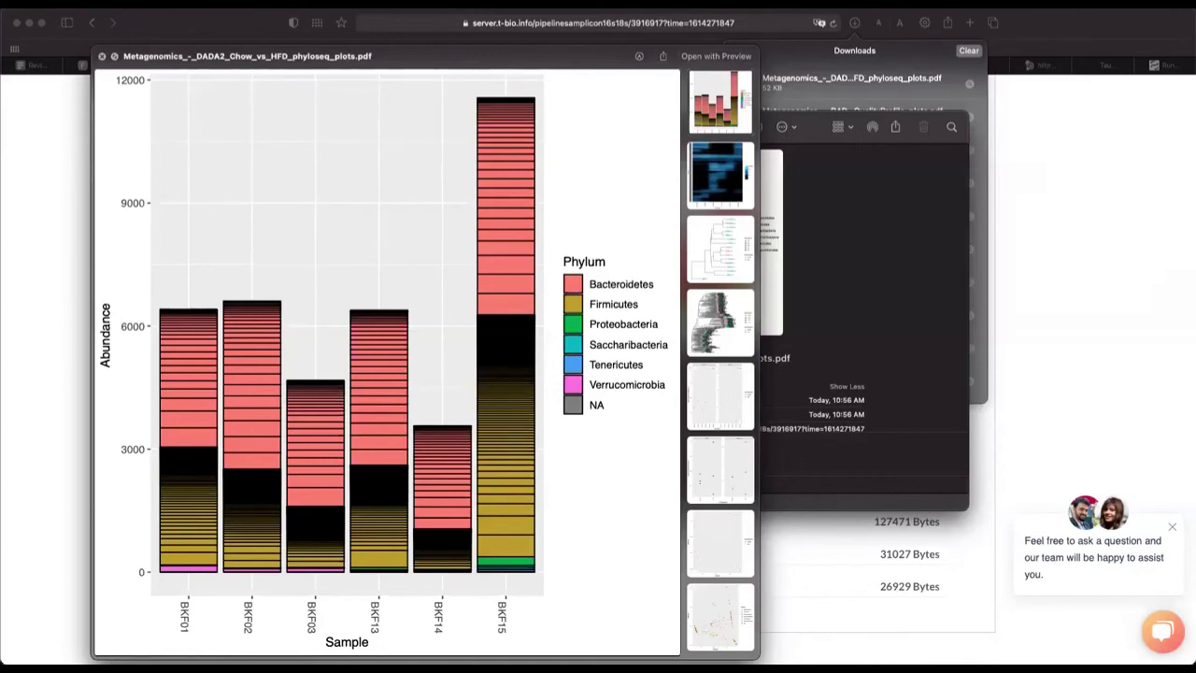
Step: Show the phyloseq plots' OTU tree page, with tips coloured CHOW versus HFD
click(725, 256)
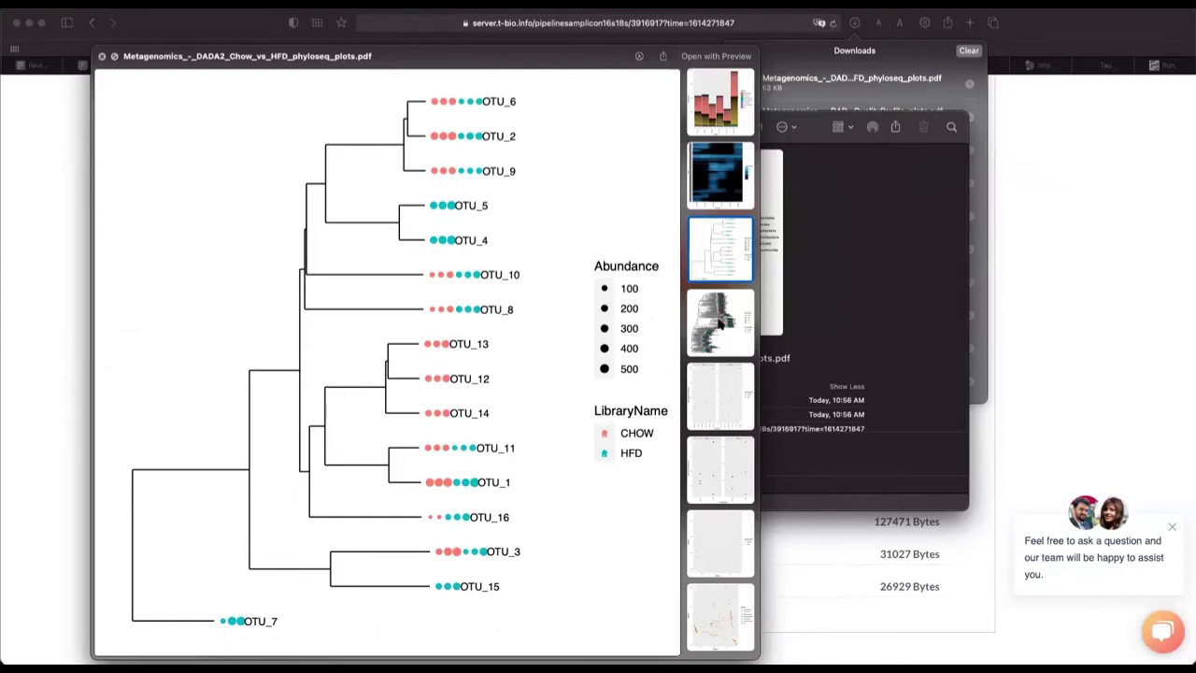
click(719, 322)
scroll(634, 295, up, 2)
click(712, 325)
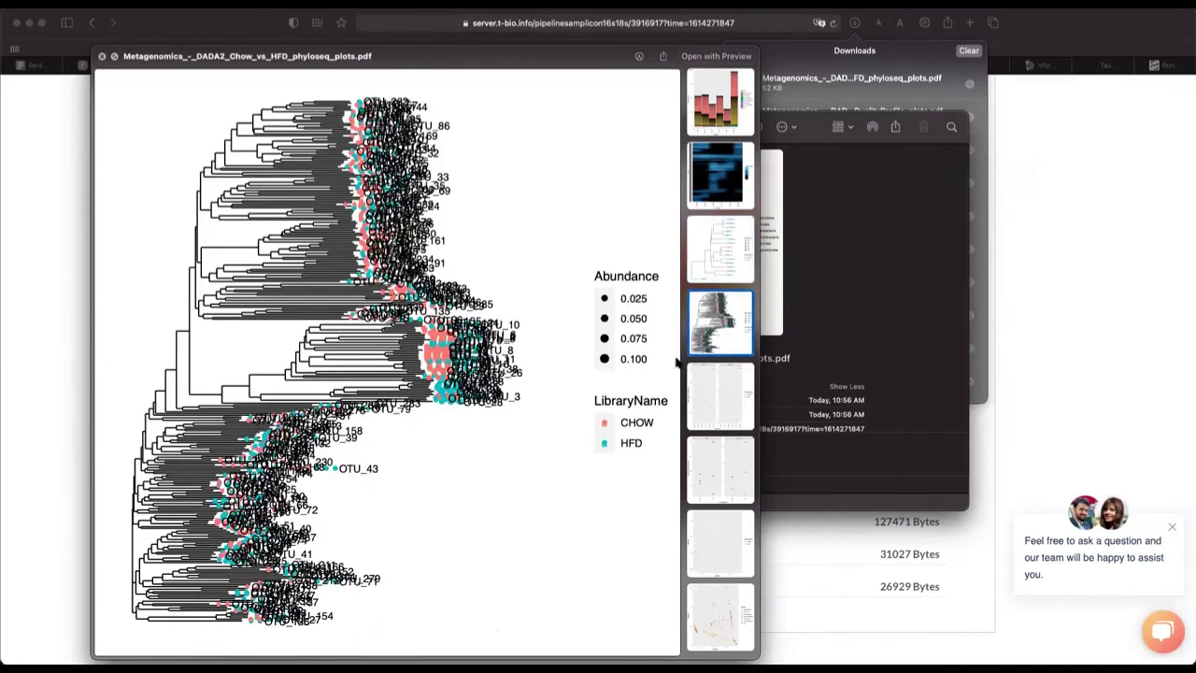
click(725, 251)
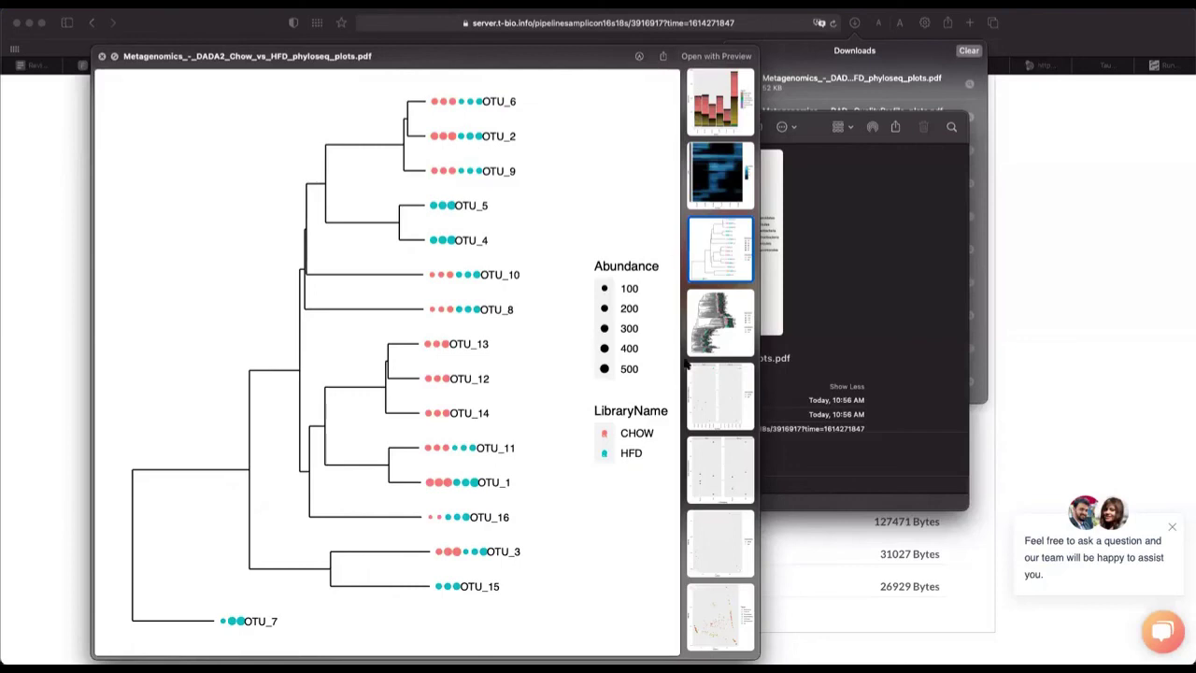
Step: Show the phyloseq plots' Chao1 and Shannon alpha diversity page comparing CHOW and HFD
click(720, 402)
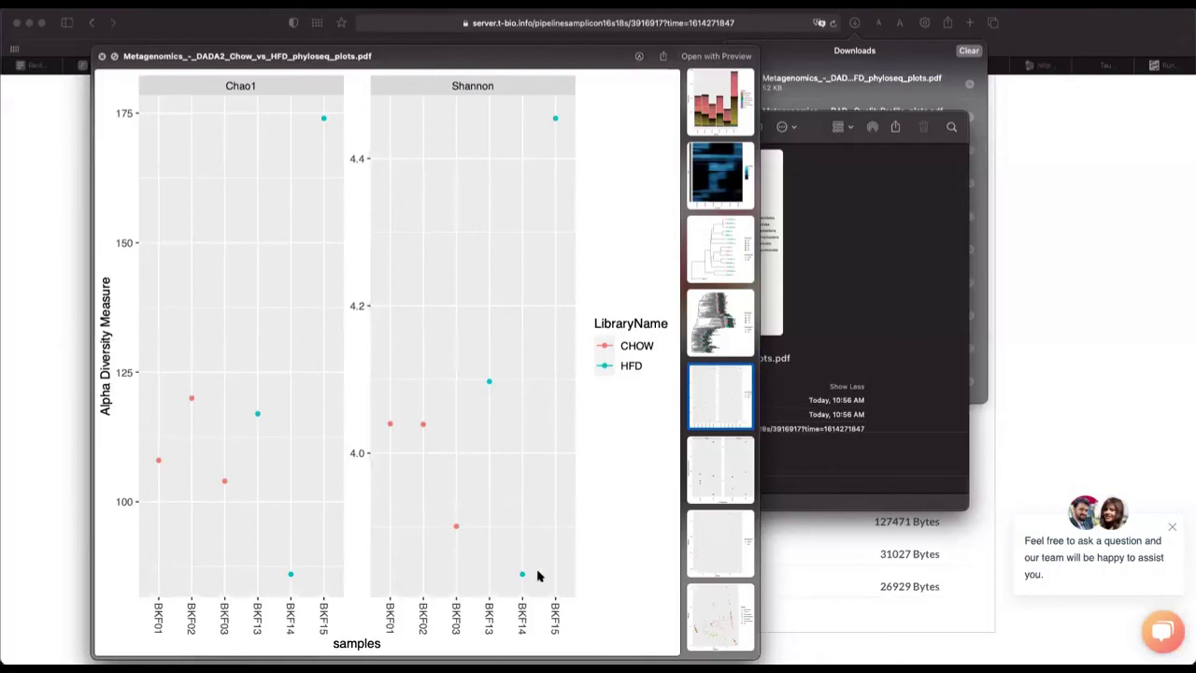
Step: Go to the NMDS ordination page of the phyloseq plots PDF, showing CHOW and HFD groups
click(716, 551)
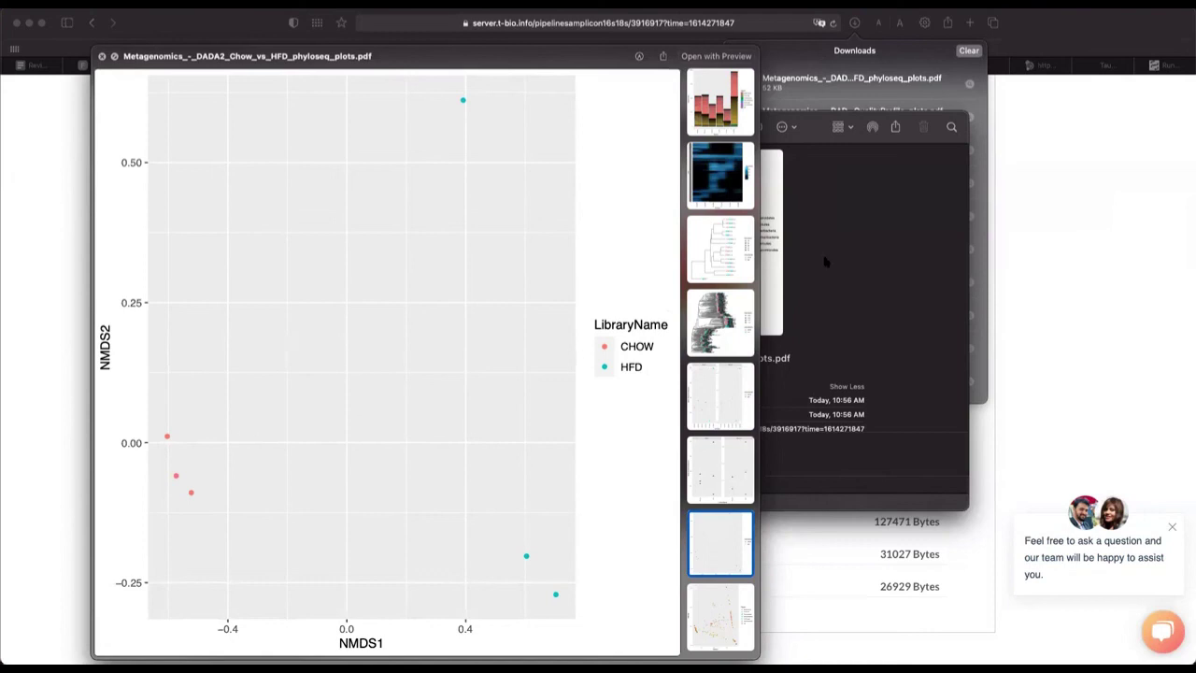
Step: Select the third page thumbnail to show the OTU tree with CHOW and HFD abundance dots
click(728, 268)
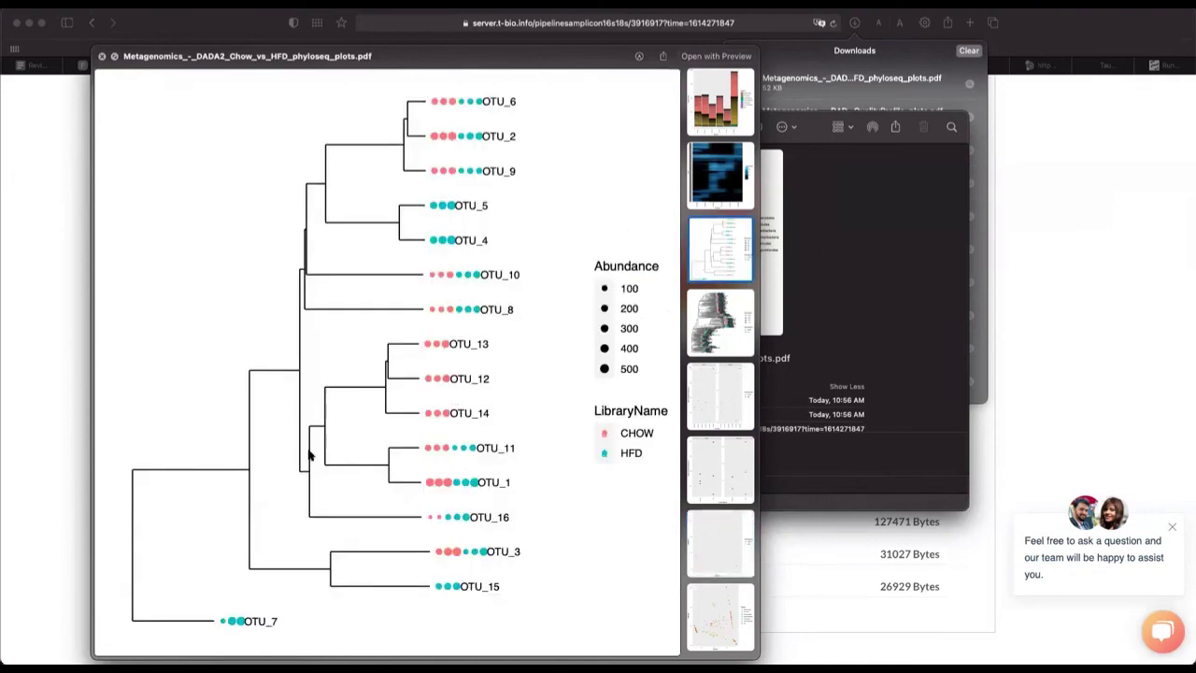